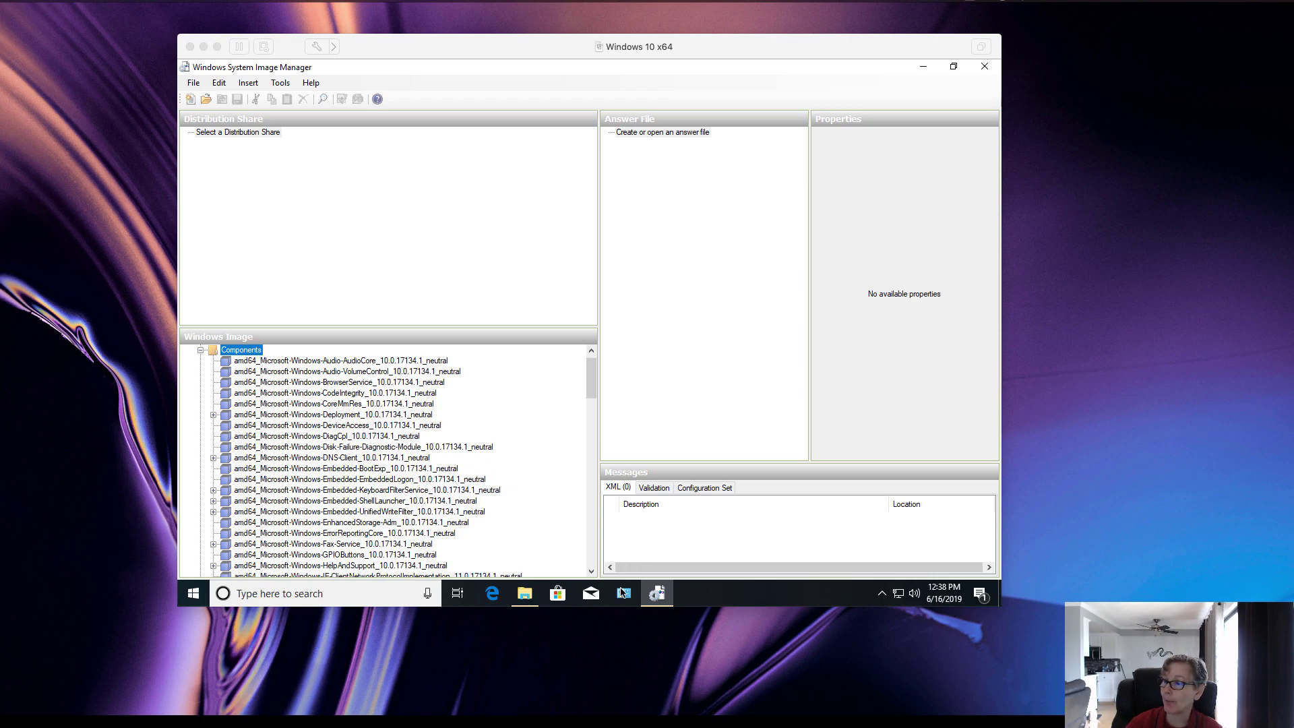
- Examine the Win10_1803_English_x64 folder on the C: drive in File Explorer, and return to Windows System Image Manager
left_click(573, 408)
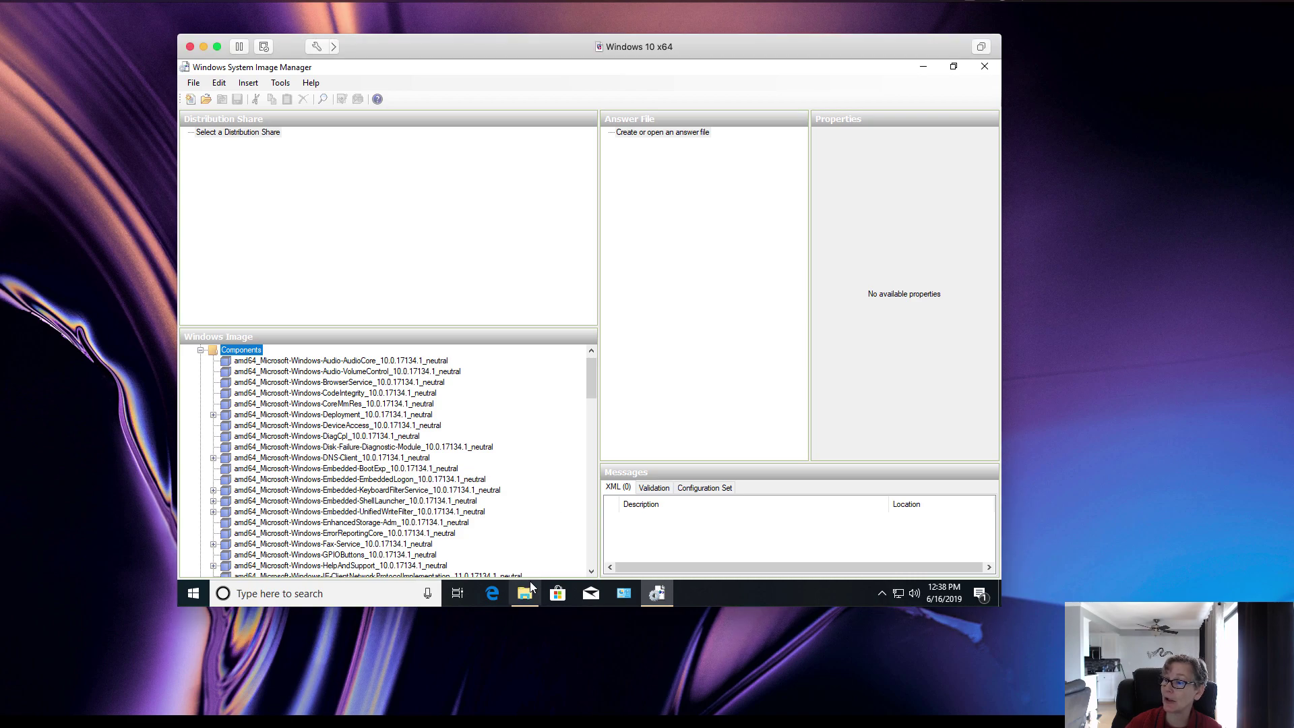
left_click(526, 591)
left_click(472, 287)
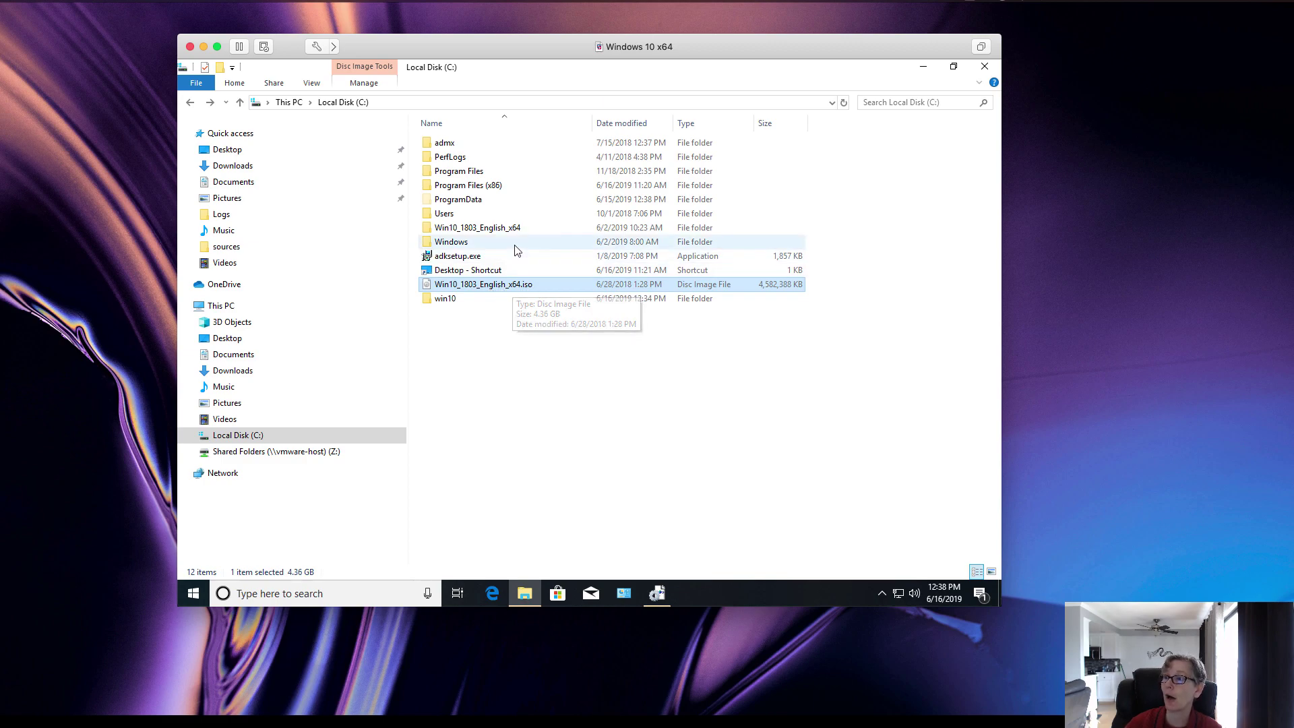
left_click(500, 229)
double_click(501, 229)
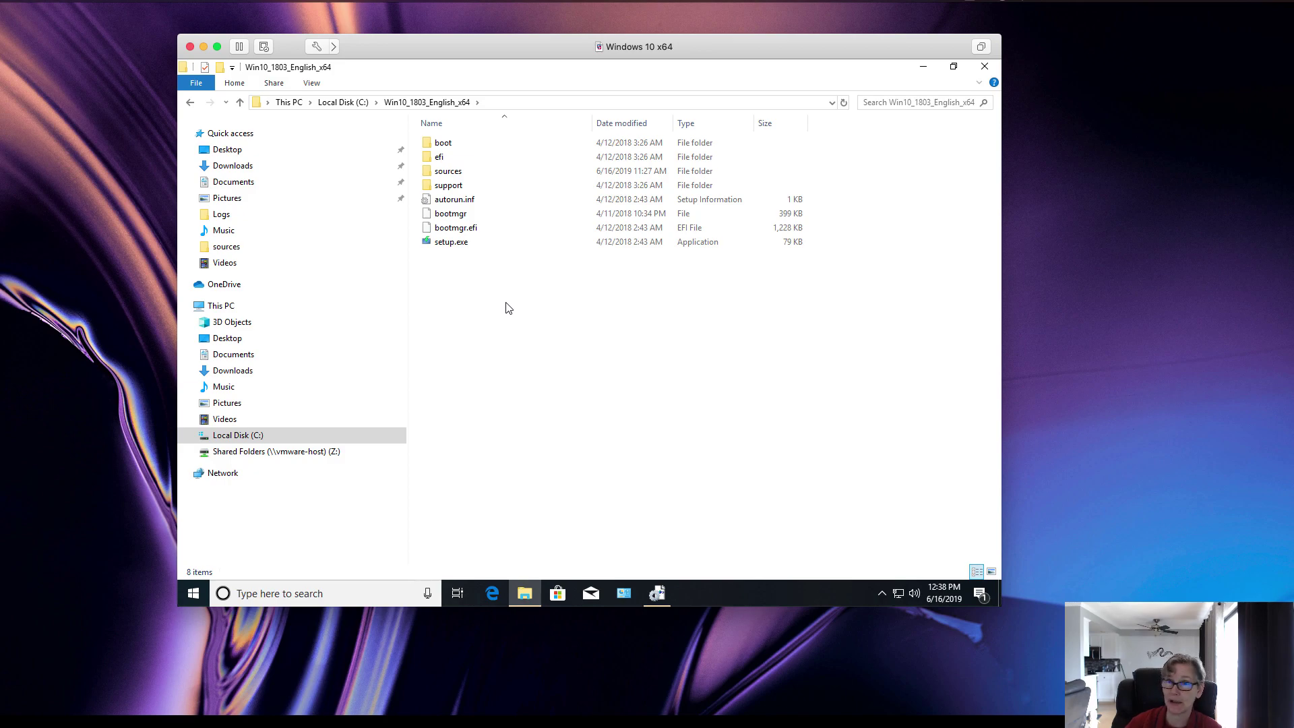
left_click(924, 66)
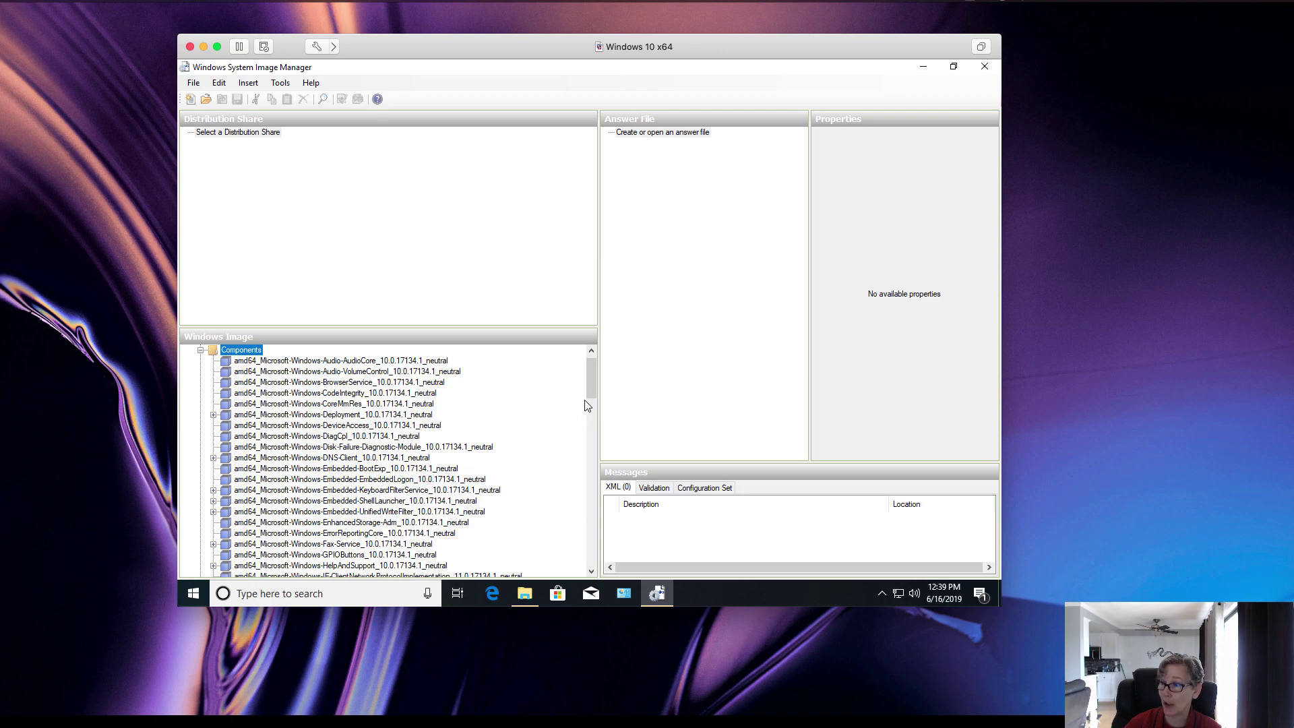
- Look through the Windows 10 Pro image's components and packages and check which configuration passes the Audio-AudioCore component can be added to
left_click_drag(592, 385, 571, 547)
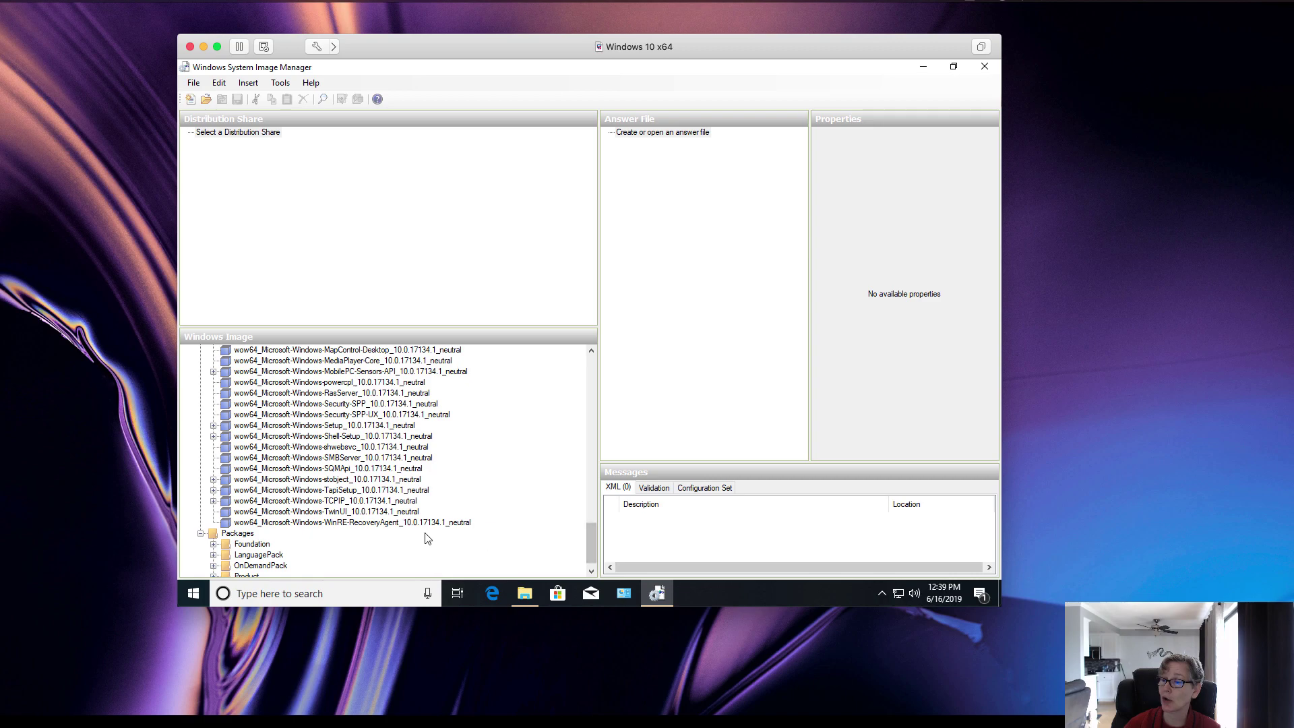
left_click_drag(595, 536, 597, 372)
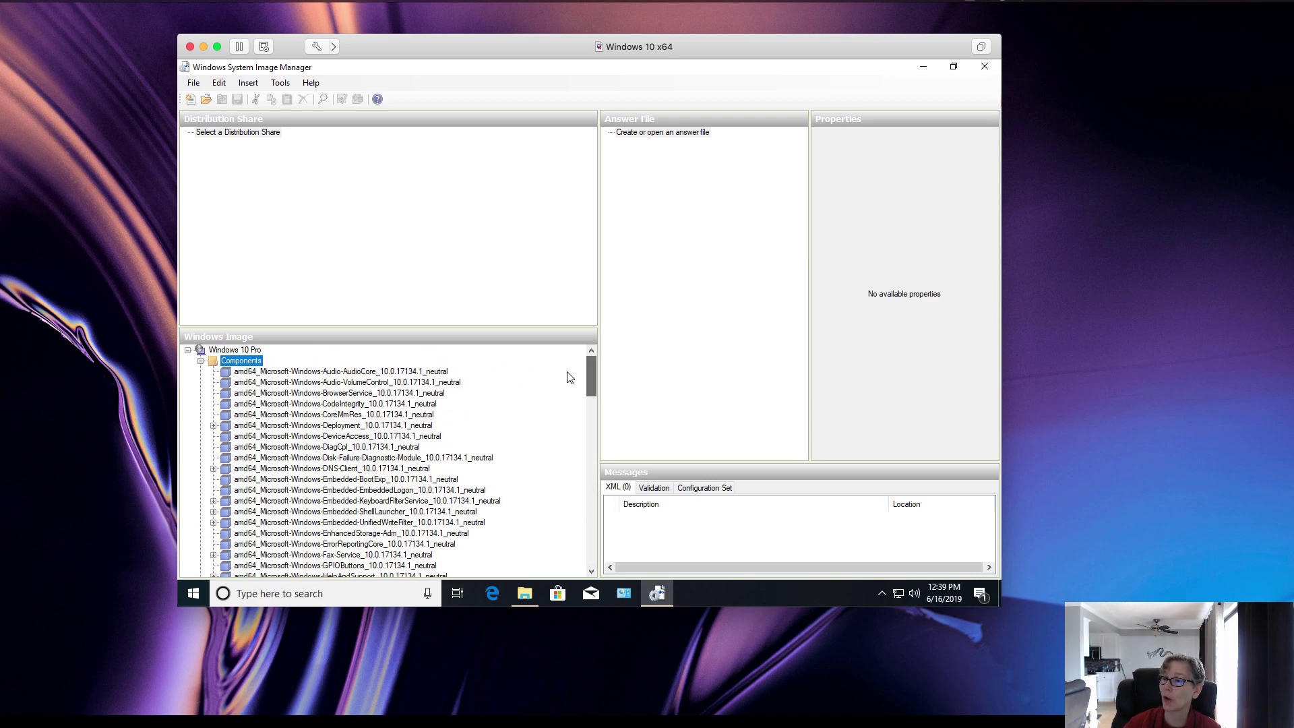
right_click(275, 373)
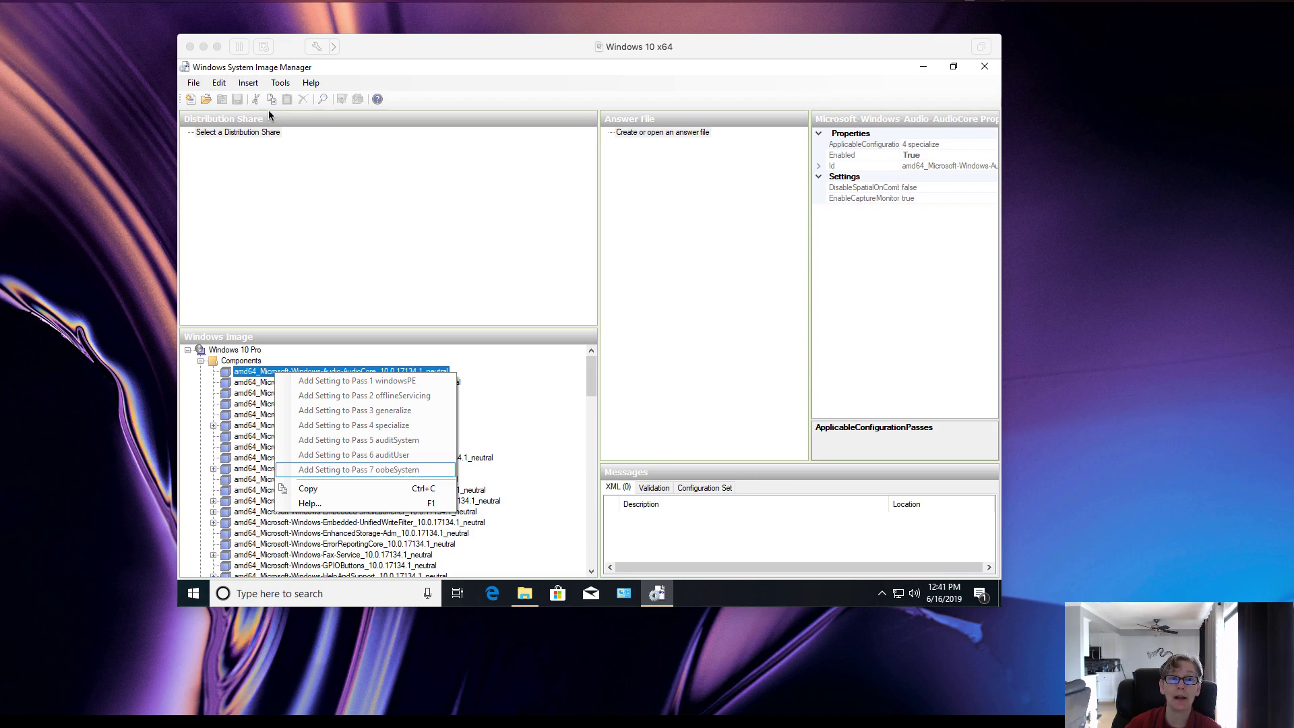
- Create a new answer file and view its auditSystem and auditUser passes
left_click(196, 84)
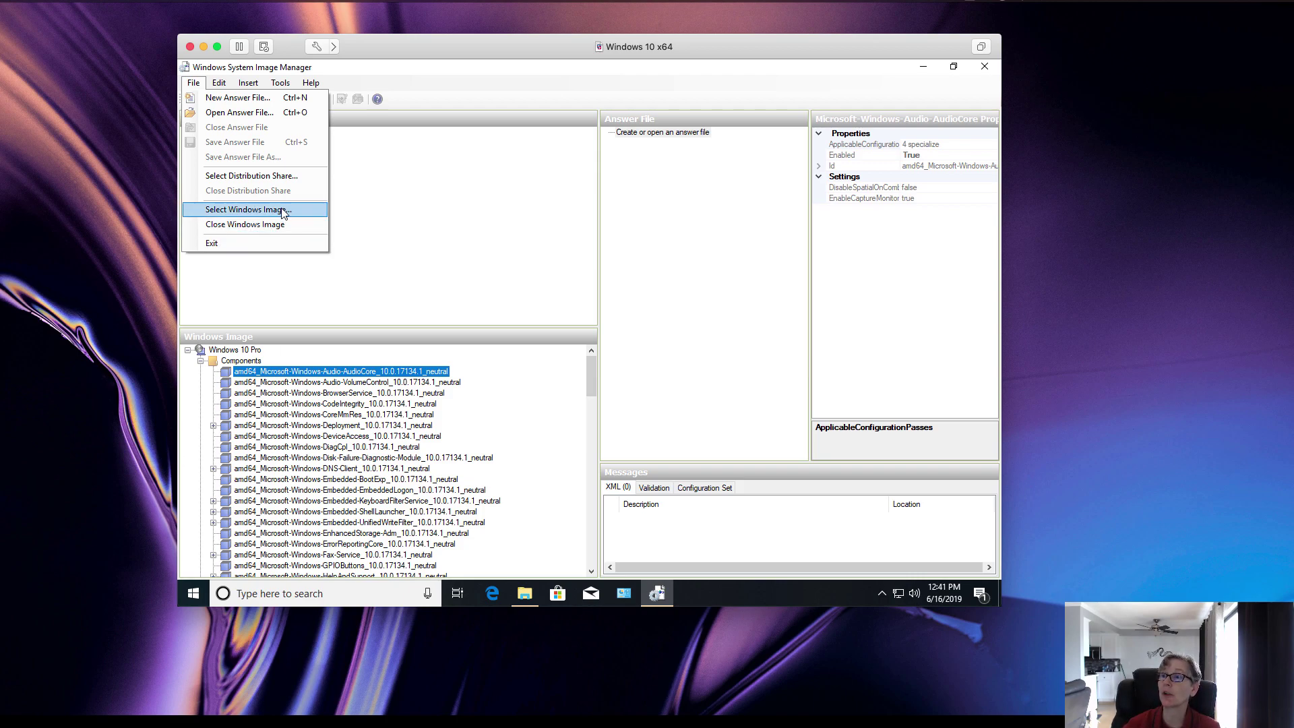
left_click(227, 101)
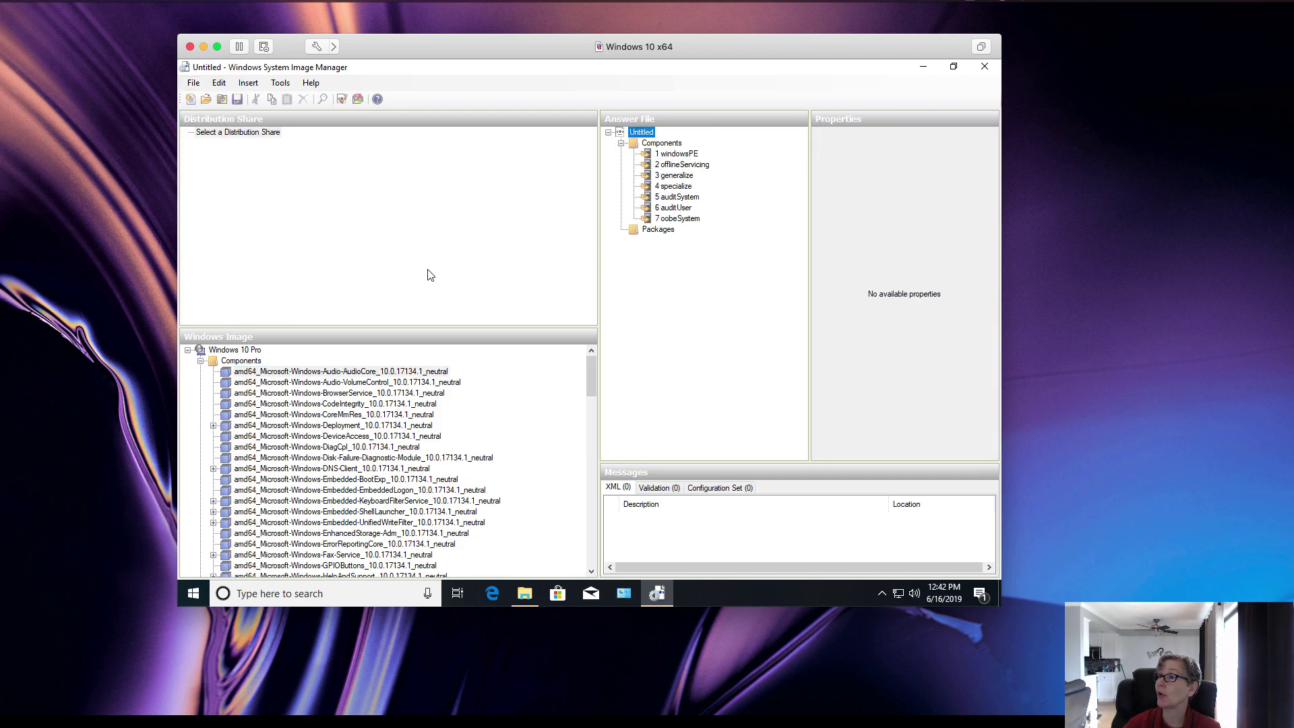
left_click(691, 198)
left_click(684, 208)
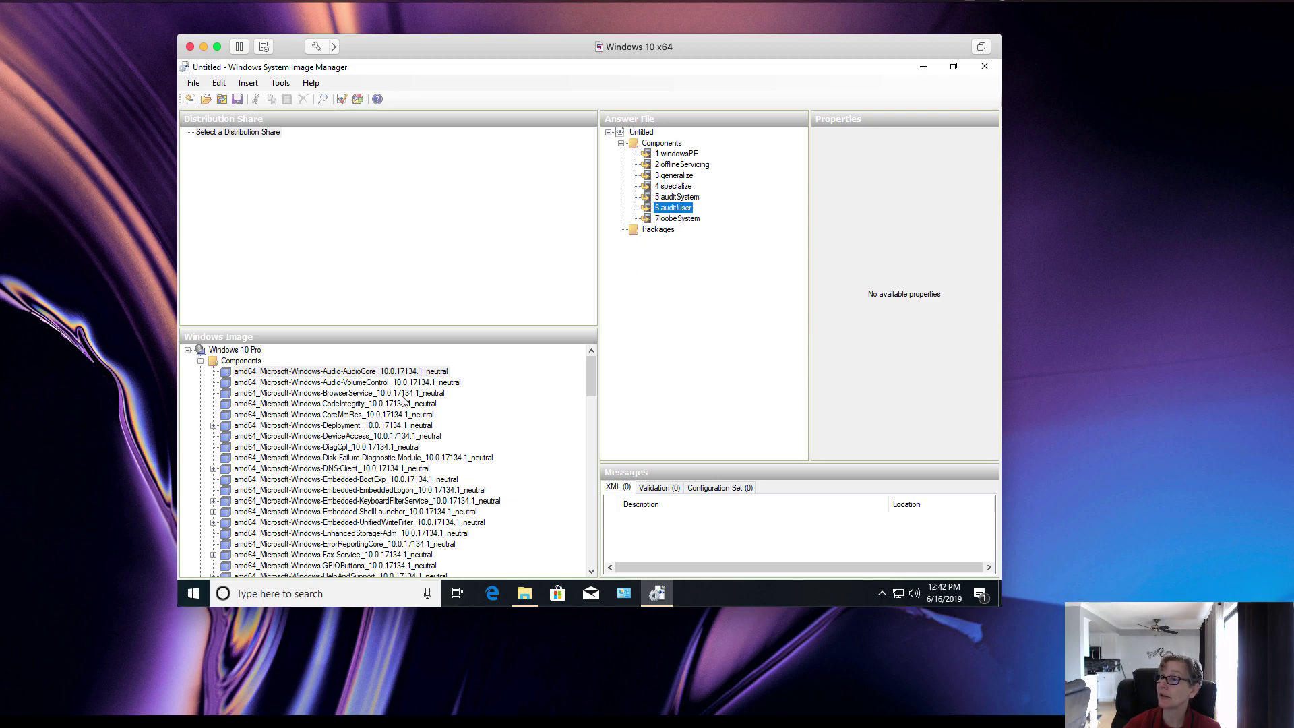
- Add the amd64 Microsoft-Windows-Shell-Setup component from the Windows image to pass 4 specialize of the answer file
left_click(201, 361)
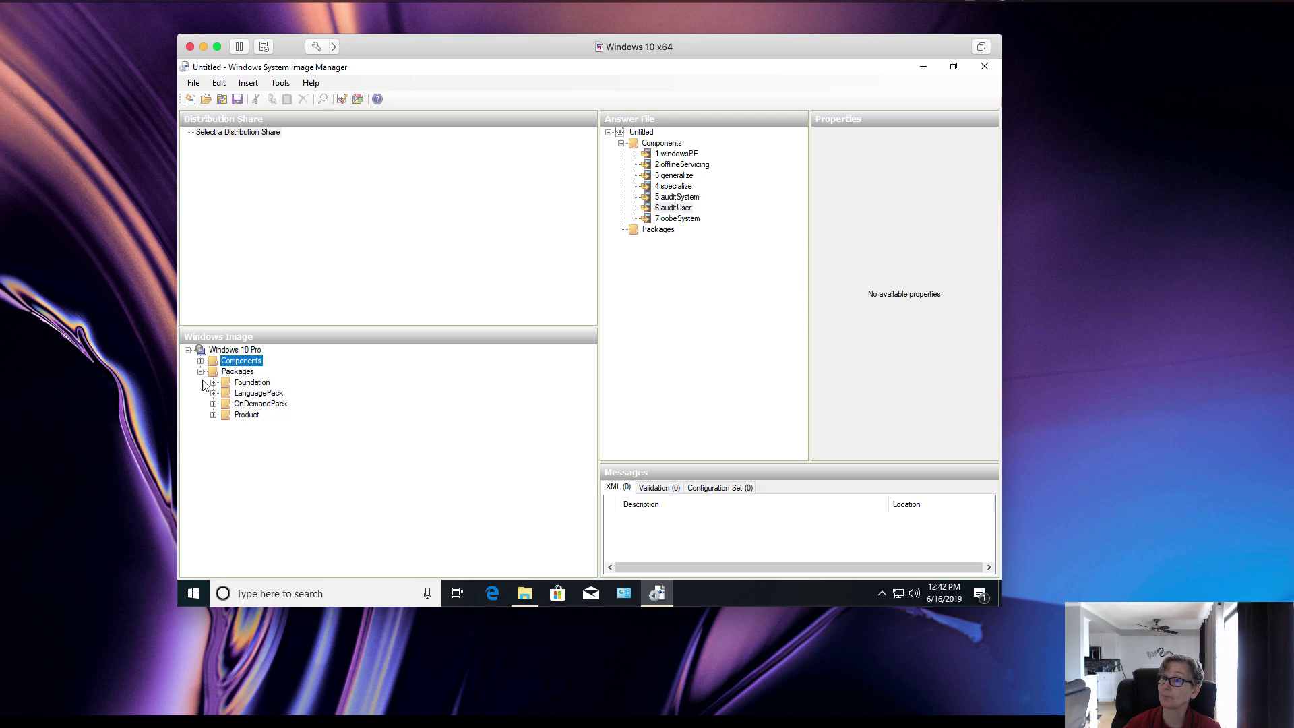
left_click(201, 372)
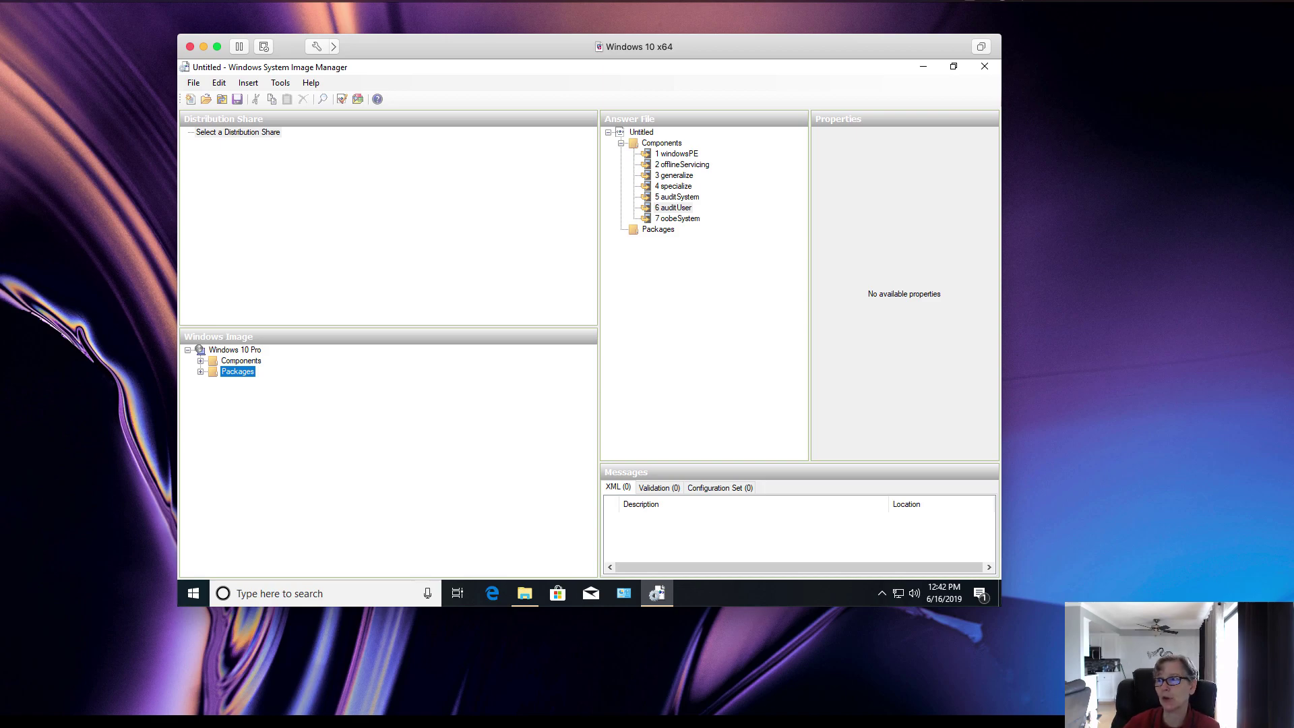
left_click(201, 360)
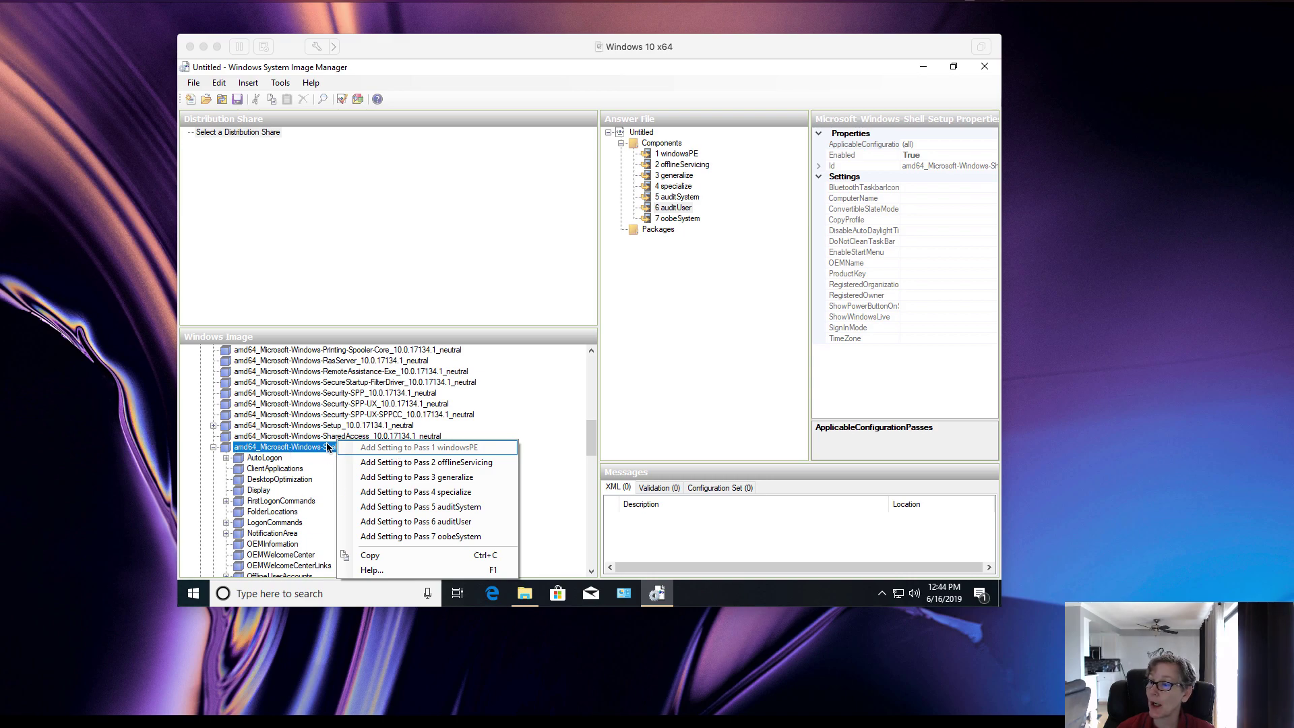
left_click(214, 447)
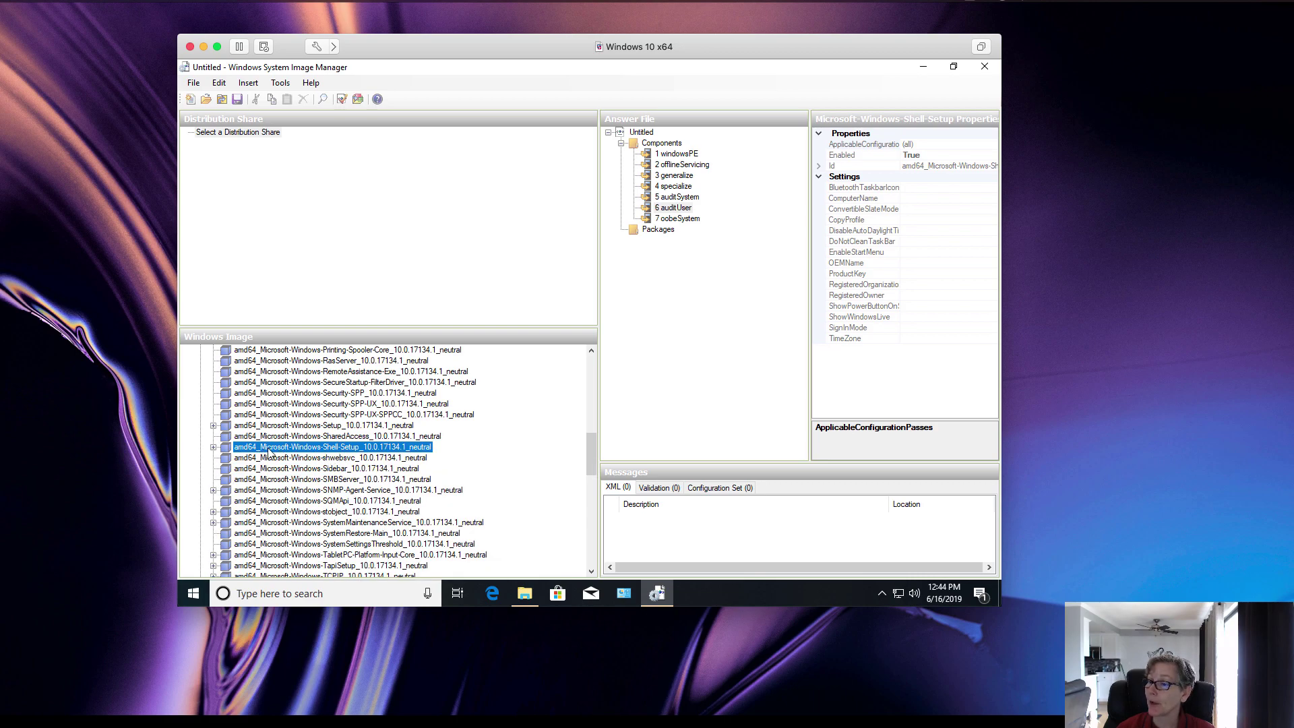
left_click(214, 447)
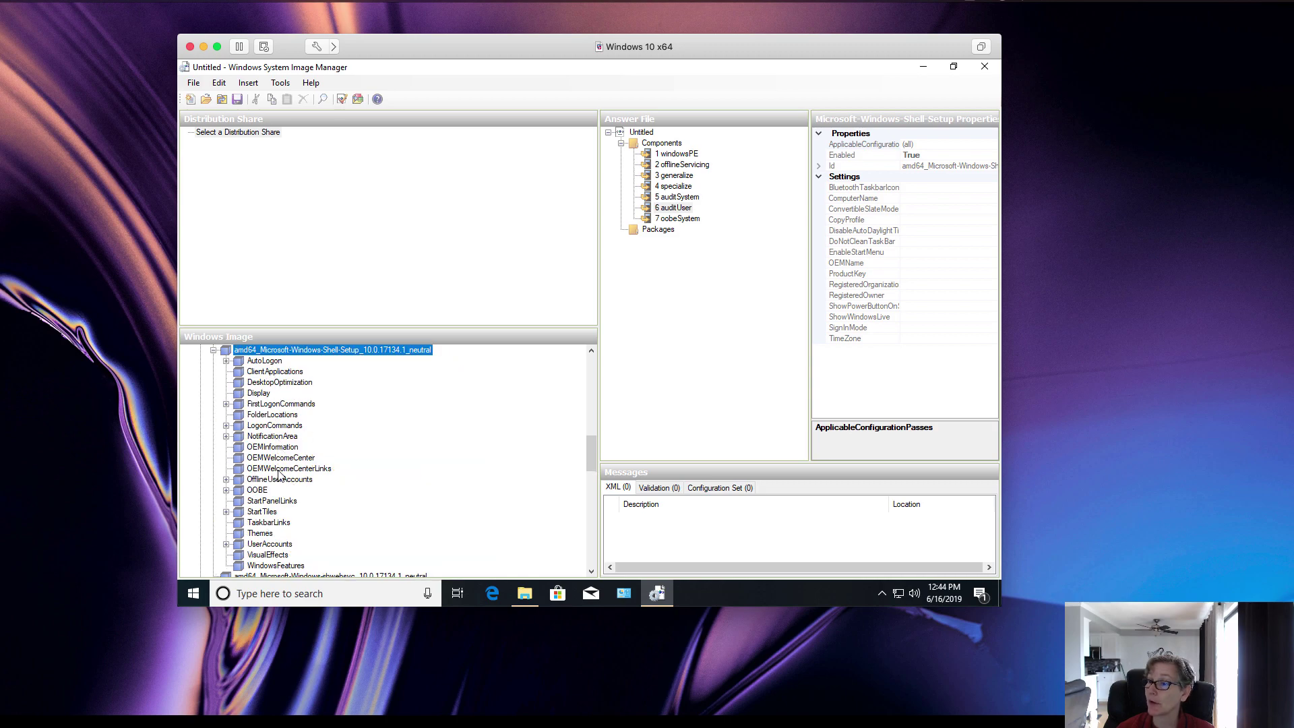
right_click(294, 353)
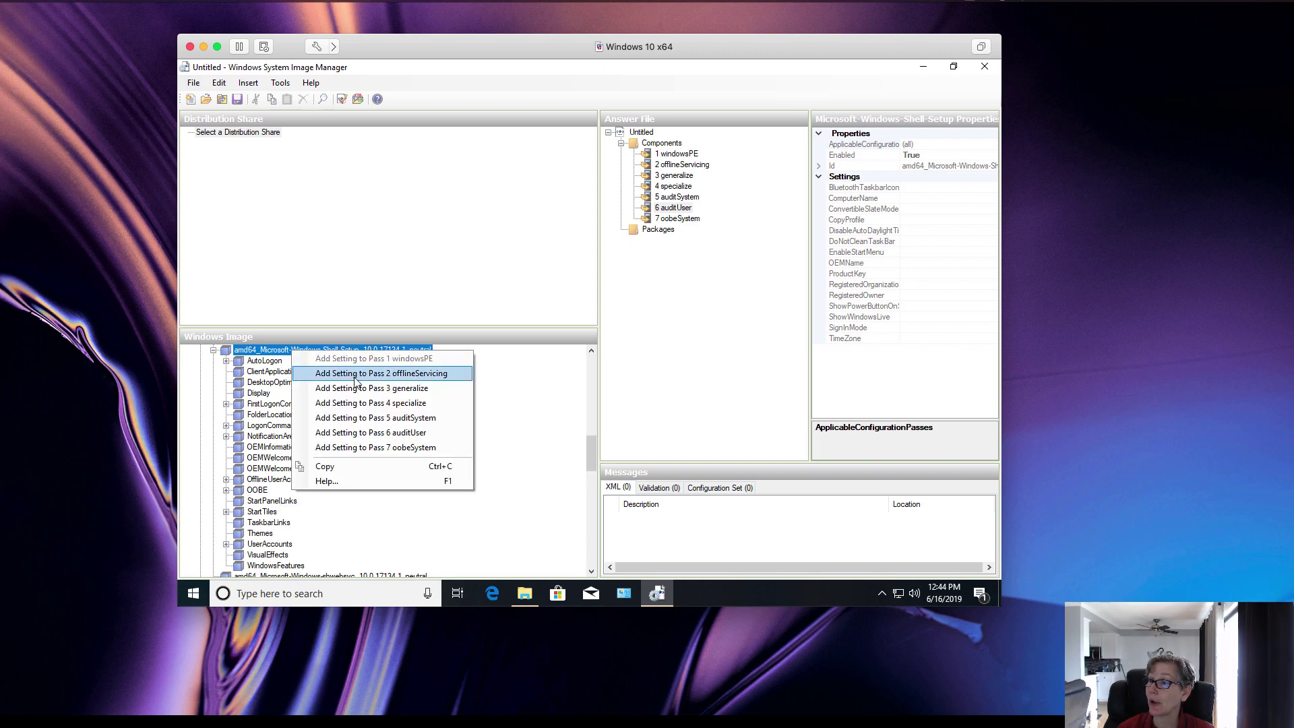
left_click(349, 405)
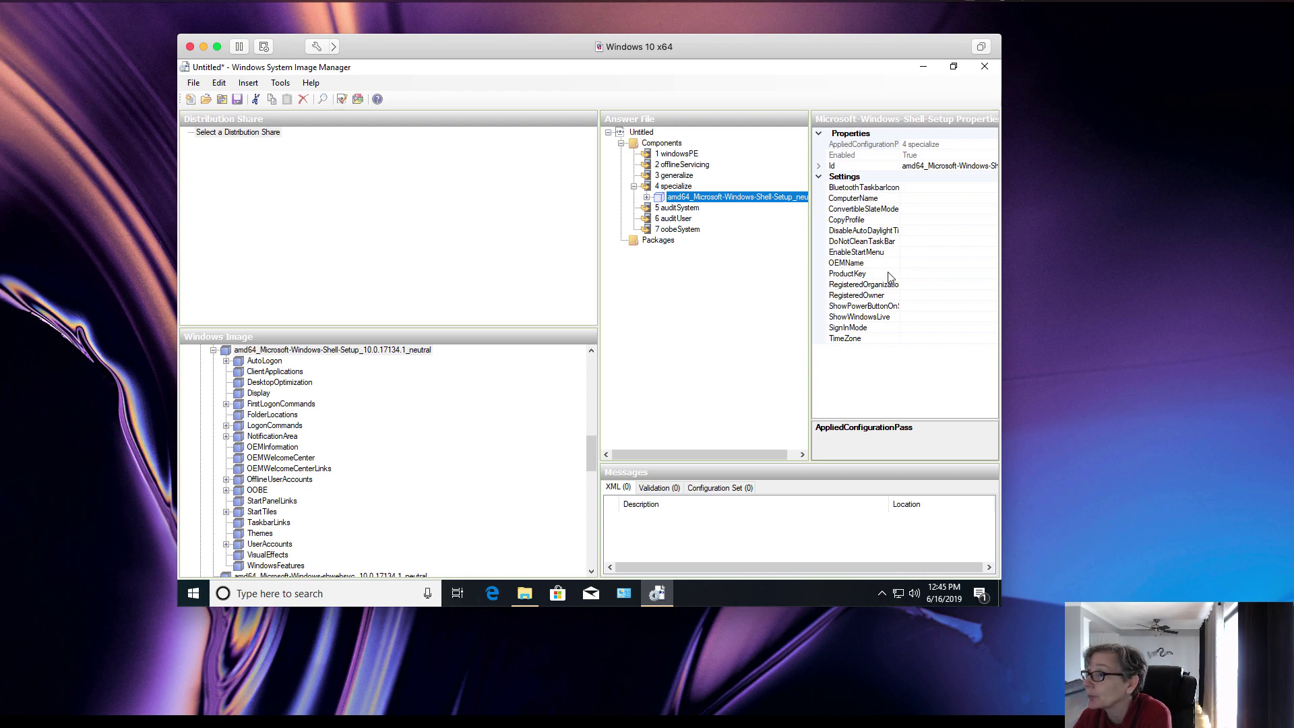
- Set the Shell-Setup component's TimeZone to PDT and ShowWindowsLive to false
left_click(941, 273)
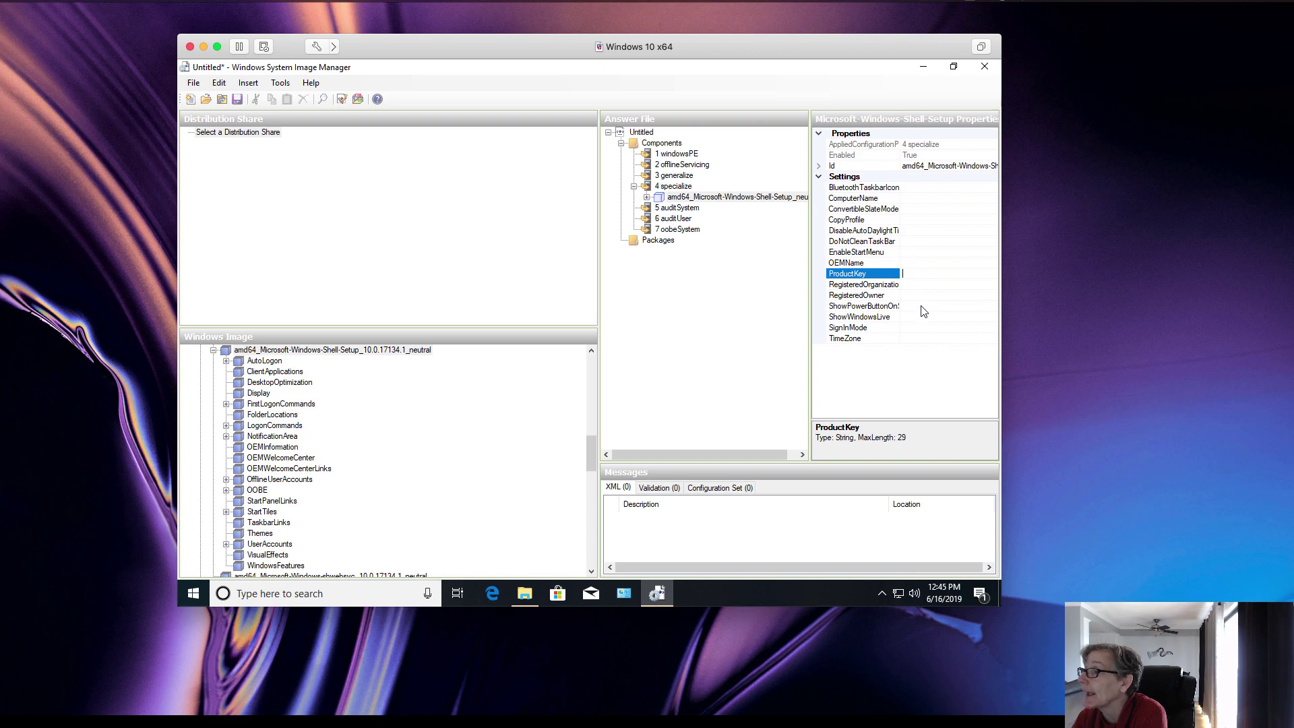
left_click(922, 338)
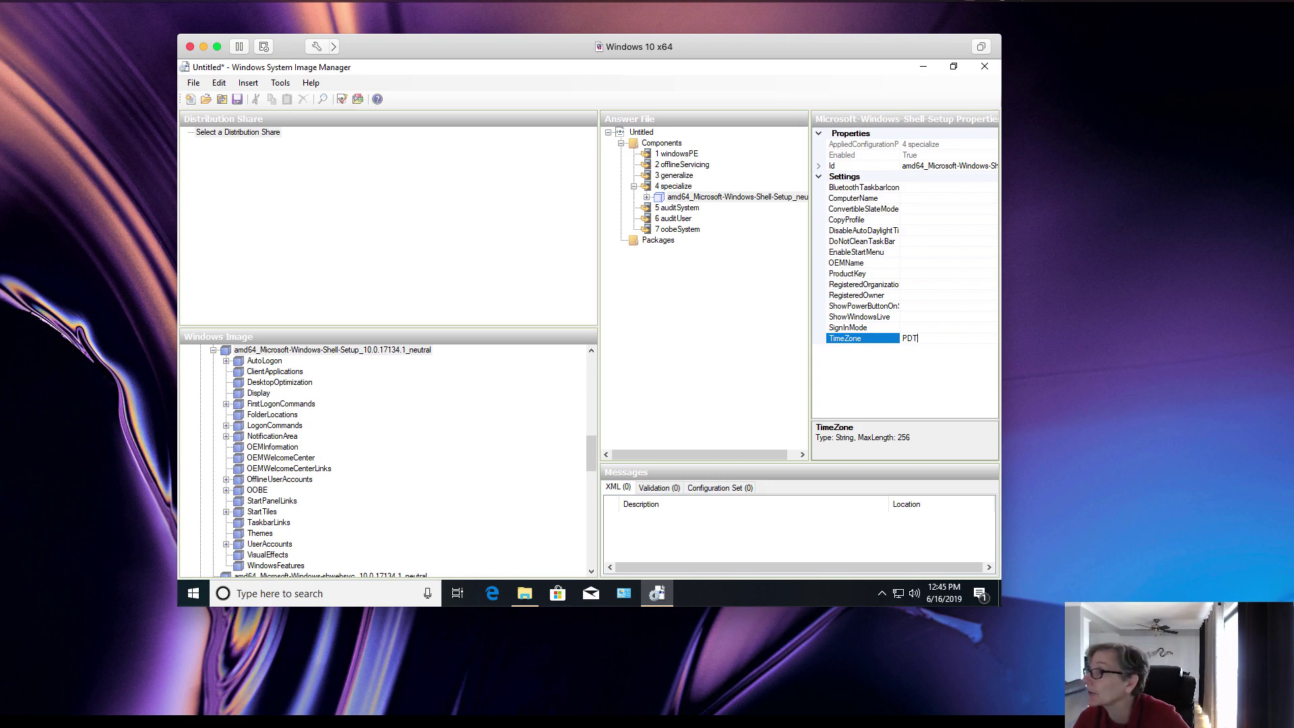
left_click(910, 317)
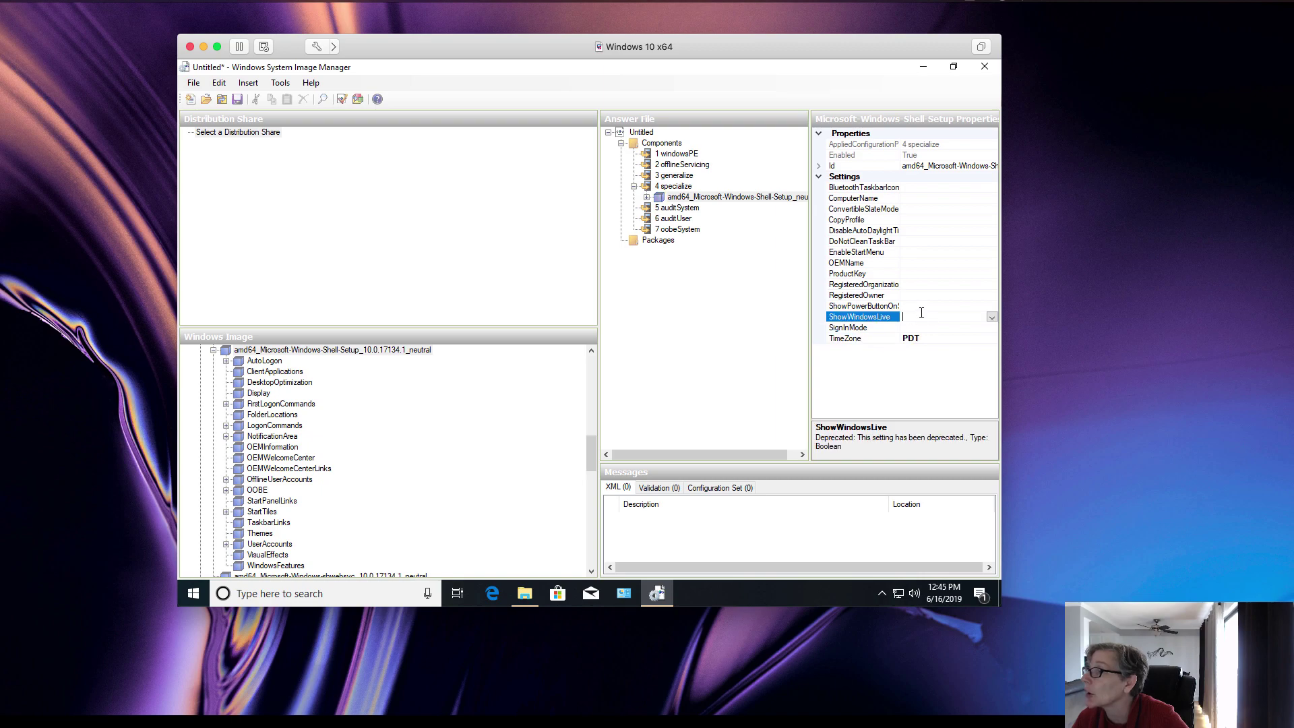
left_click(992, 317)
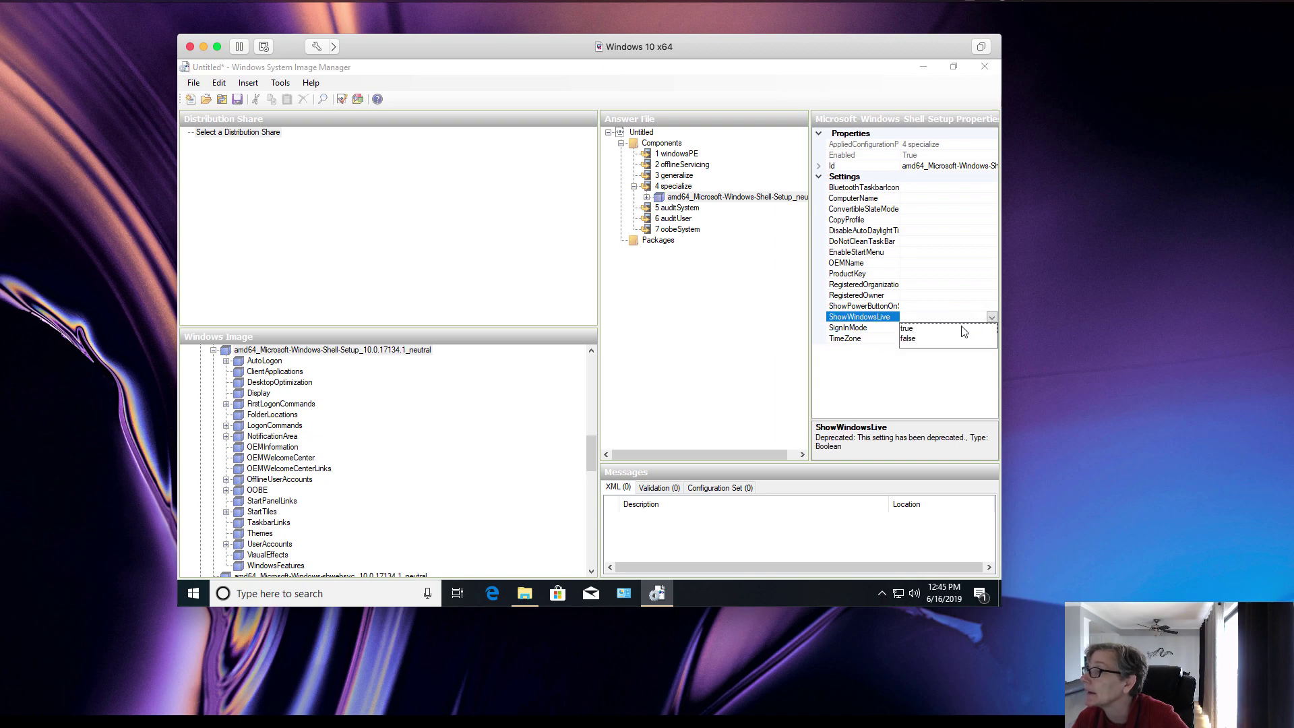
left_click(916, 338)
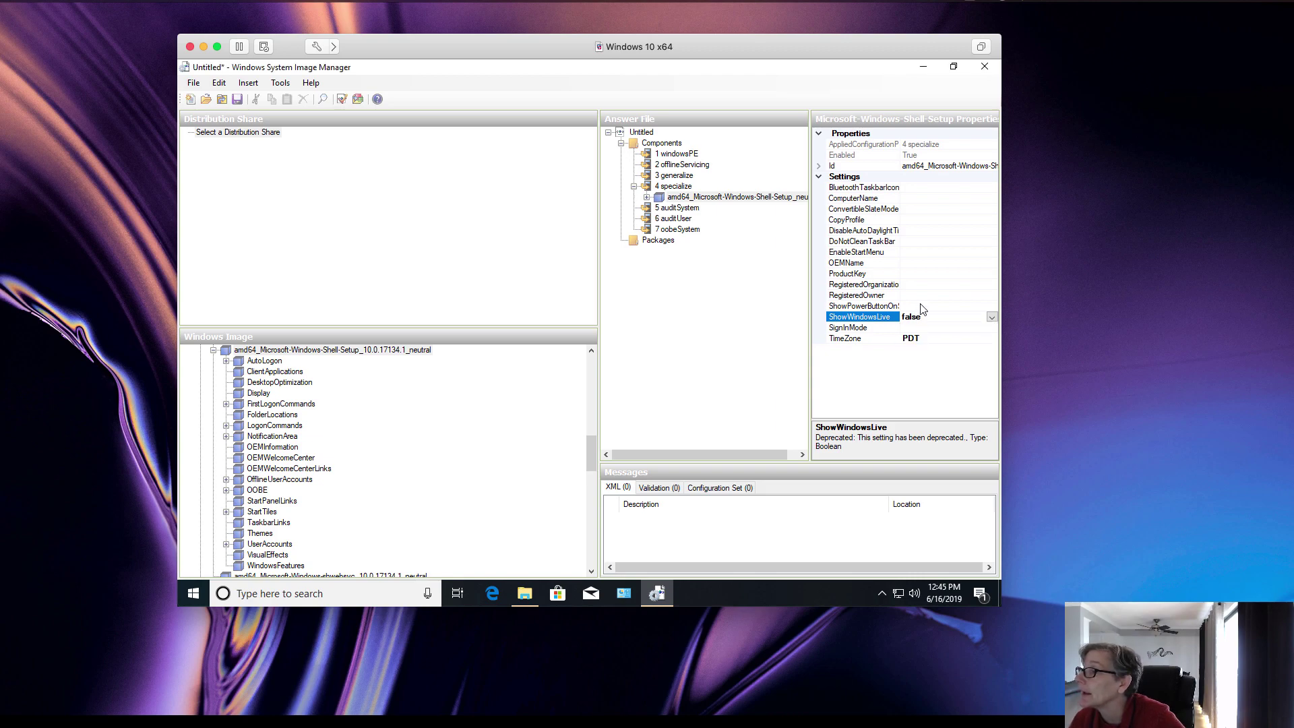
- Set the Shell-Setup component's ShowPowerButtonOnStartScreen to true, leaving RegisteredOrganization and OEMName empty
left_click(921, 305)
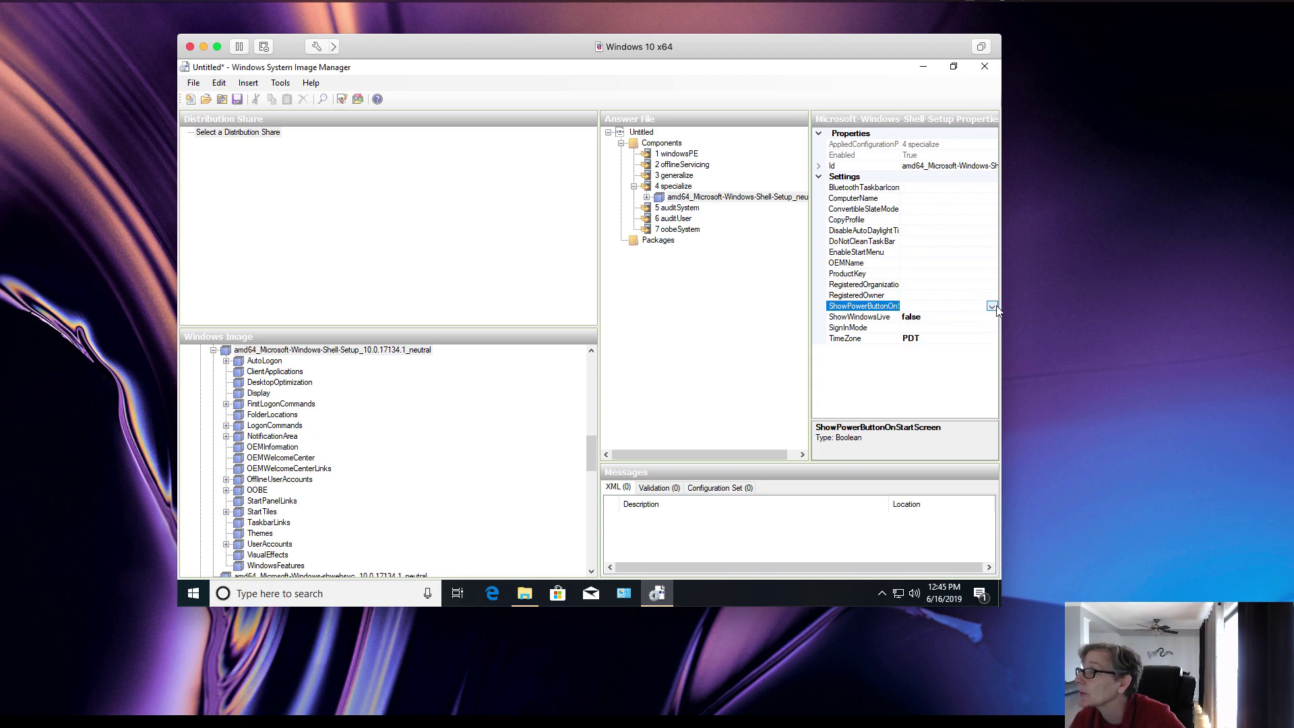
left_click(992, 306)
left_click(933, 317)
left_click(930, 284)
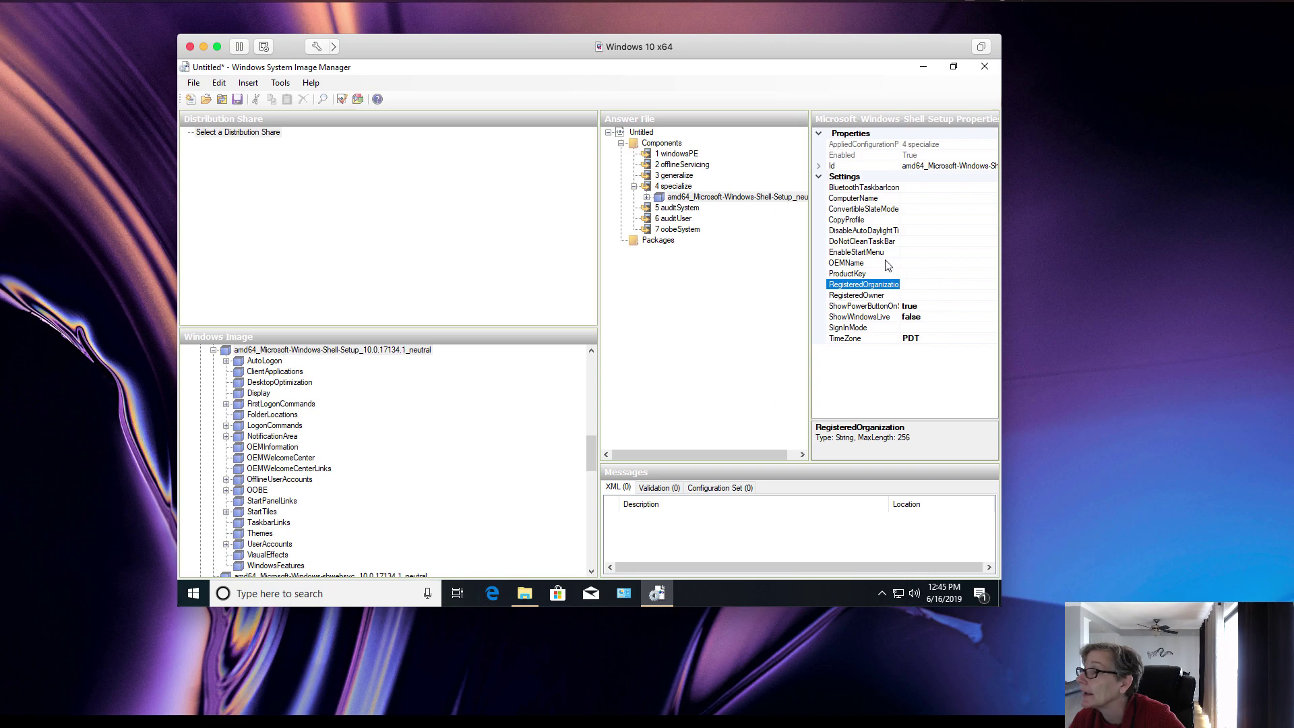
left_click(925, 263)
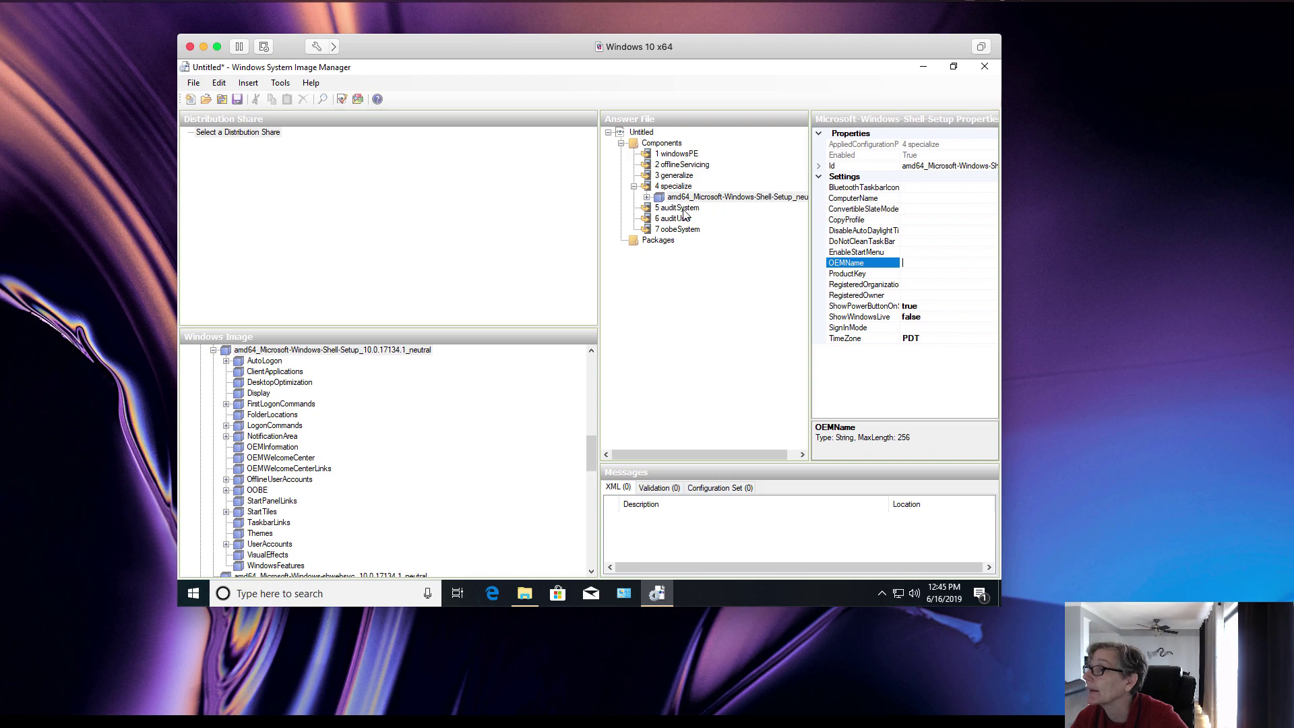
- Set the Manufacturer to Uni and the Model to Model 1 in the Shell-Setup component's OEMInformation in the specialize pass
left_click(647, 196)
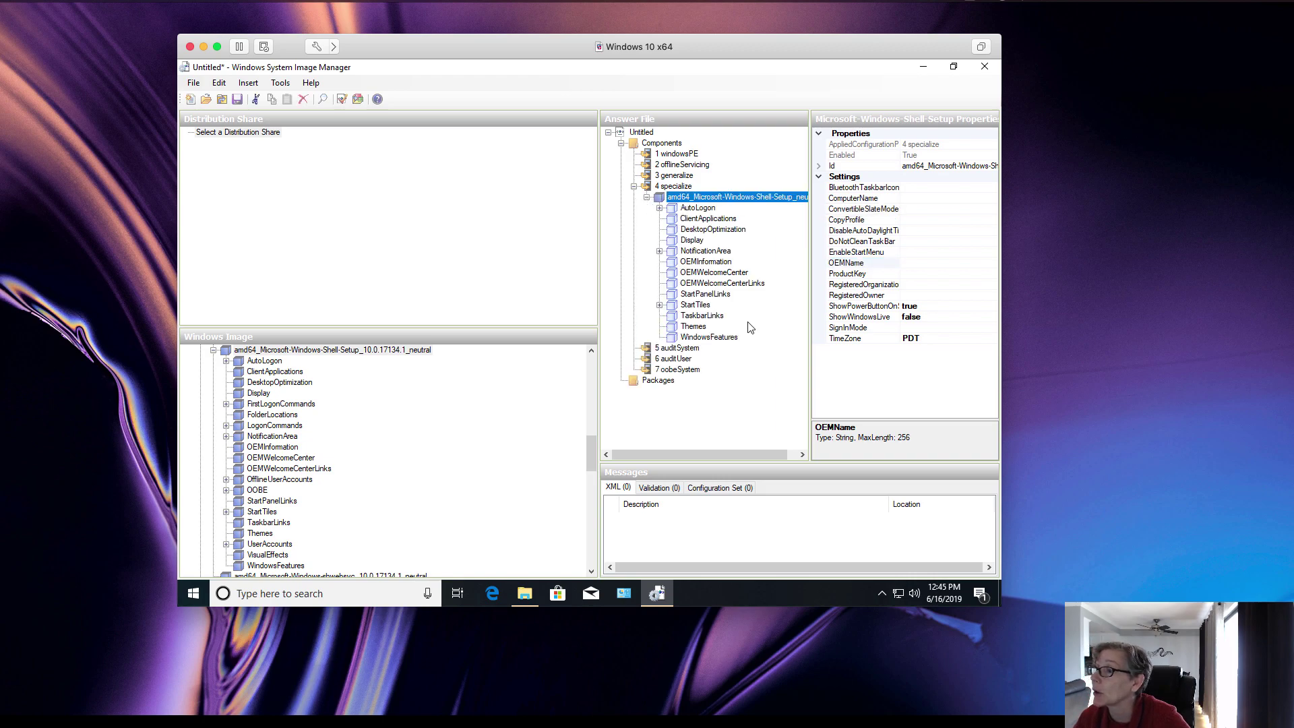
left_click(719, 263)
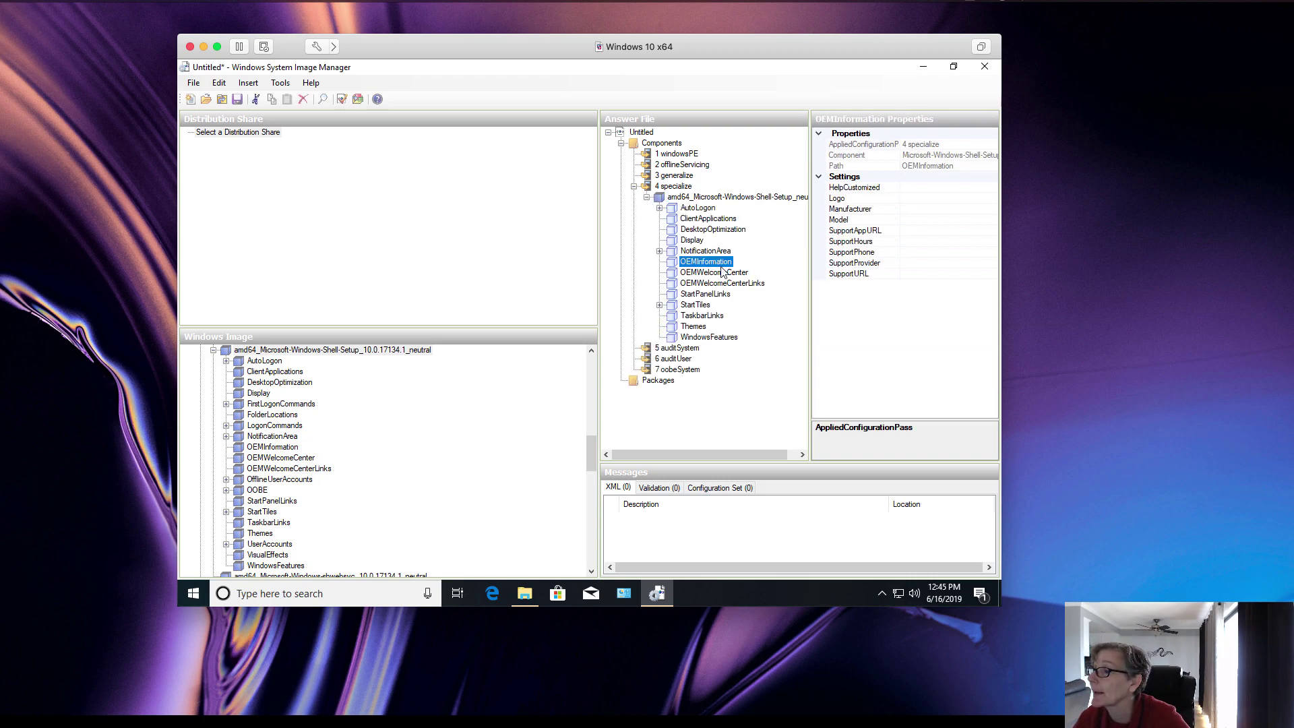
left_click(917, 213)
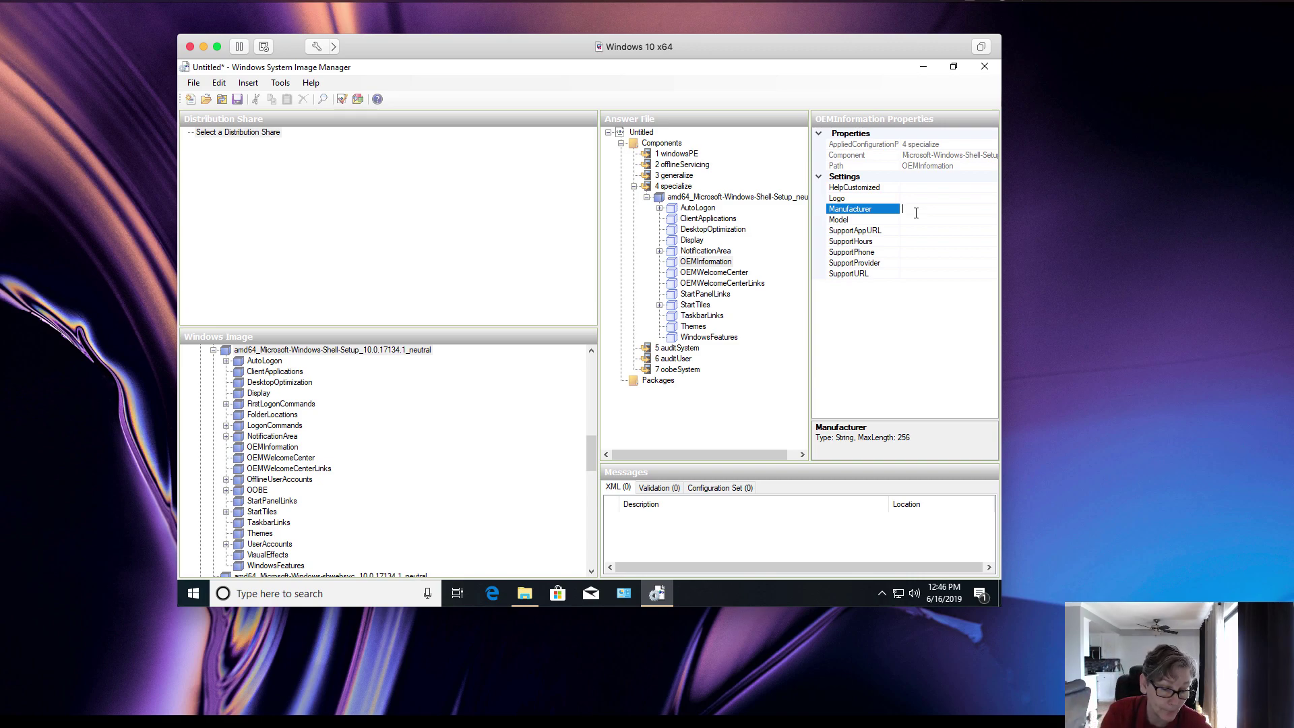
type("Uni")
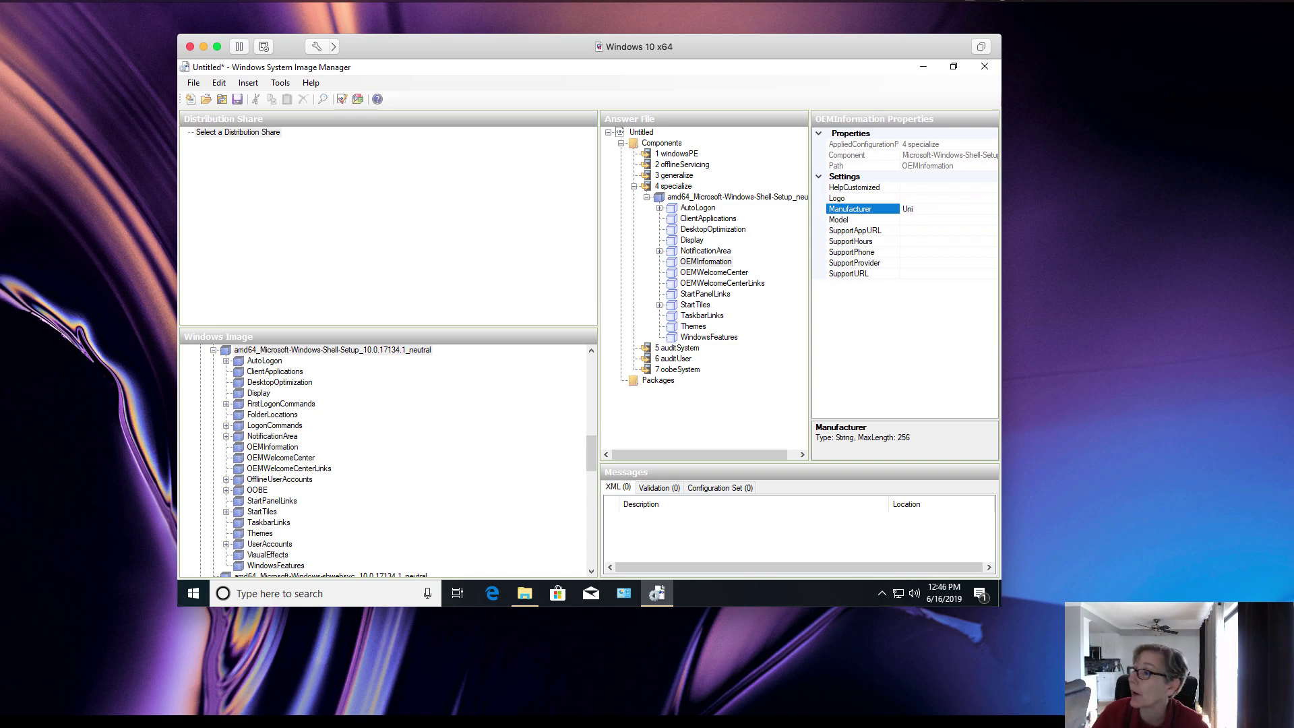
left_click(910, 220)
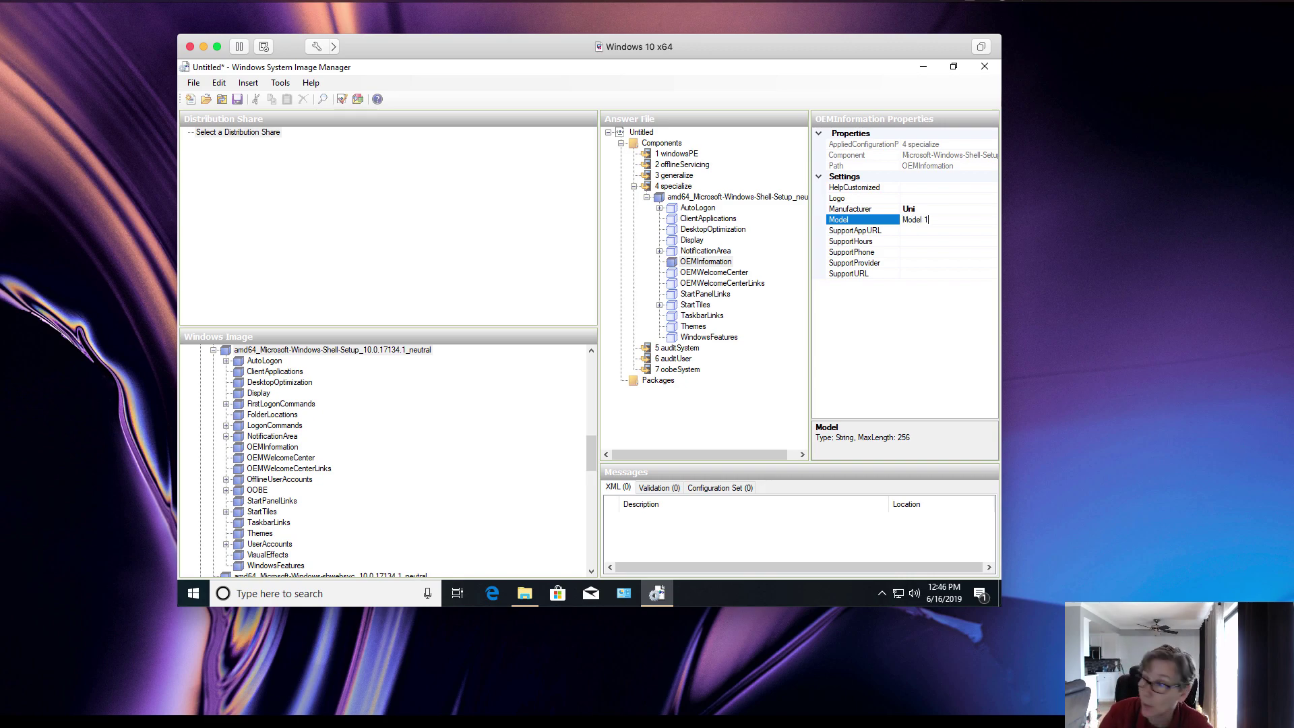
left_click(912, 232)
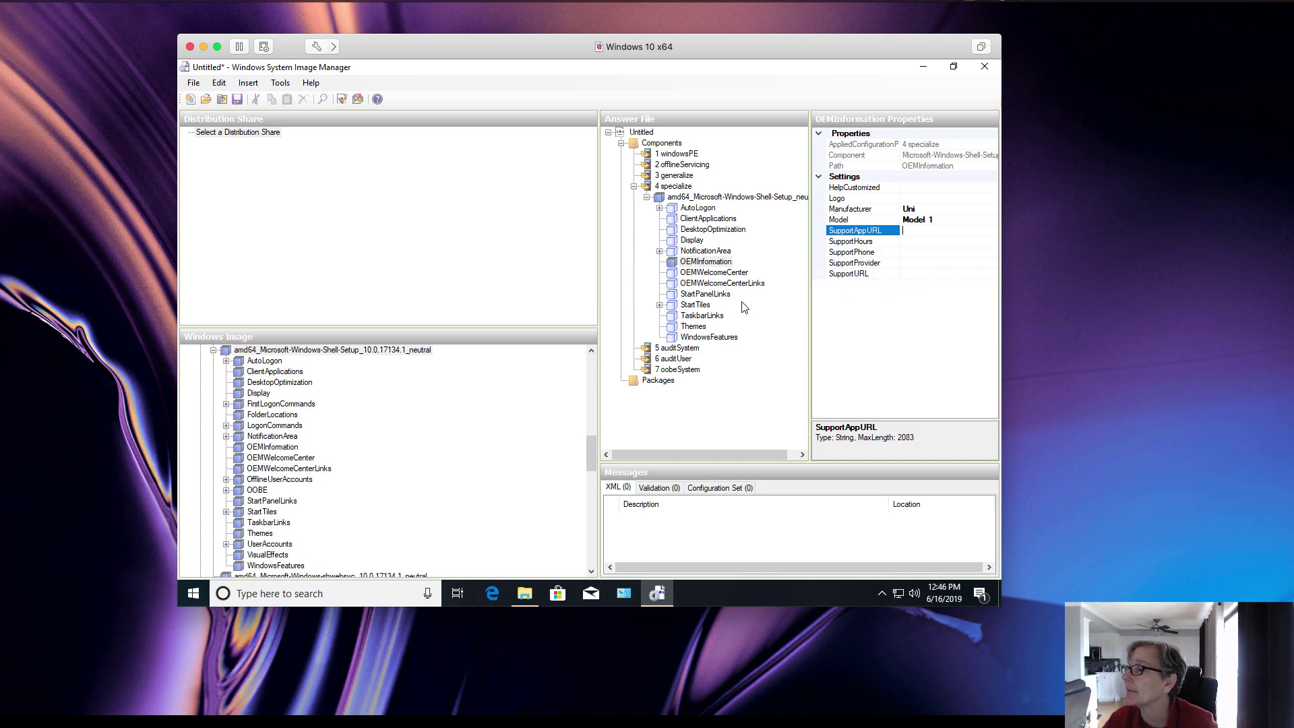
- Examine the settings available under StartTiles, Themes and AutoLogon of the Shell-Setup component in the specialize pass
left_click(704, 306)
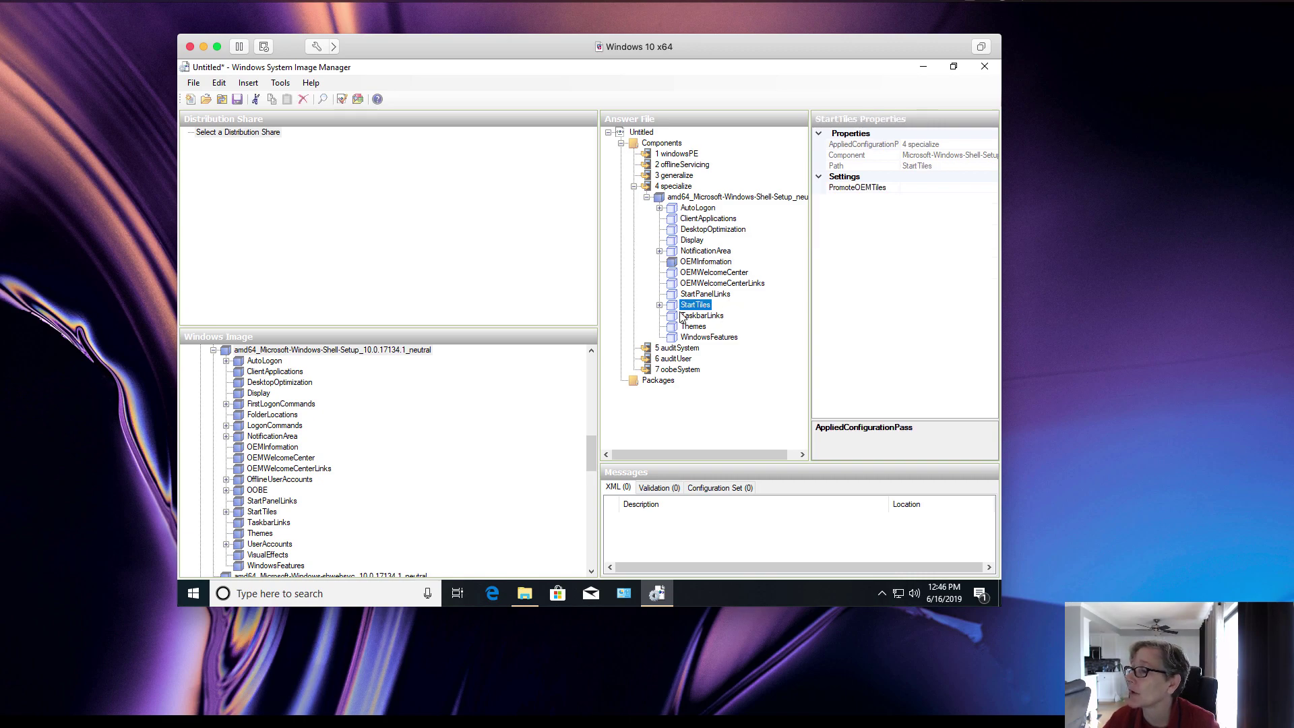
left_click(660, 306)
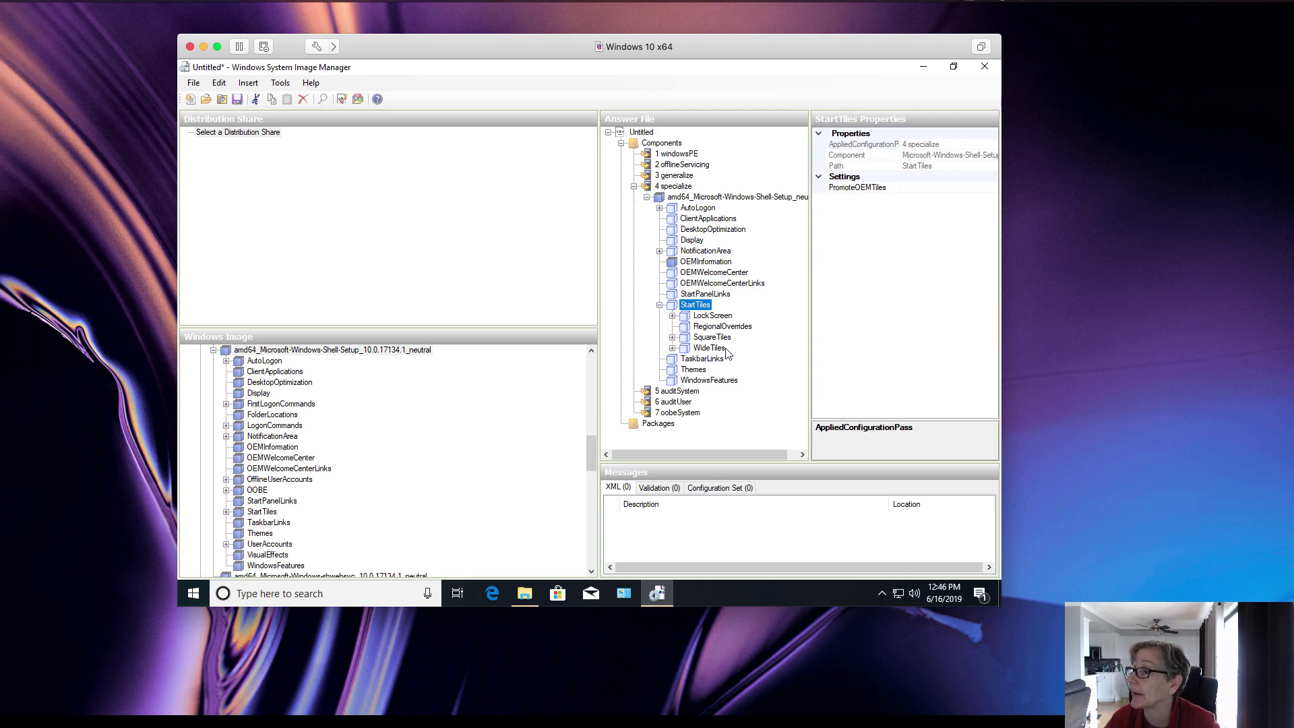
left_click(697, 370)
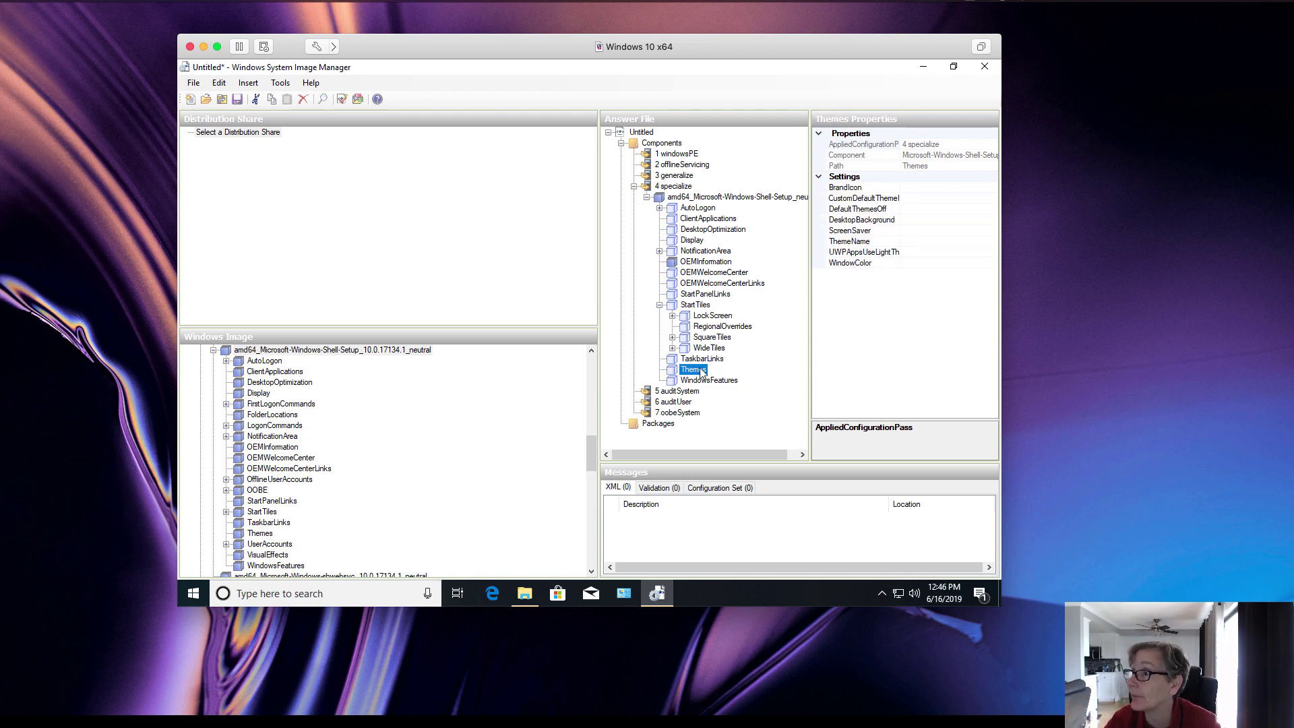
left_click(698, 208)
left_click(660, 209)
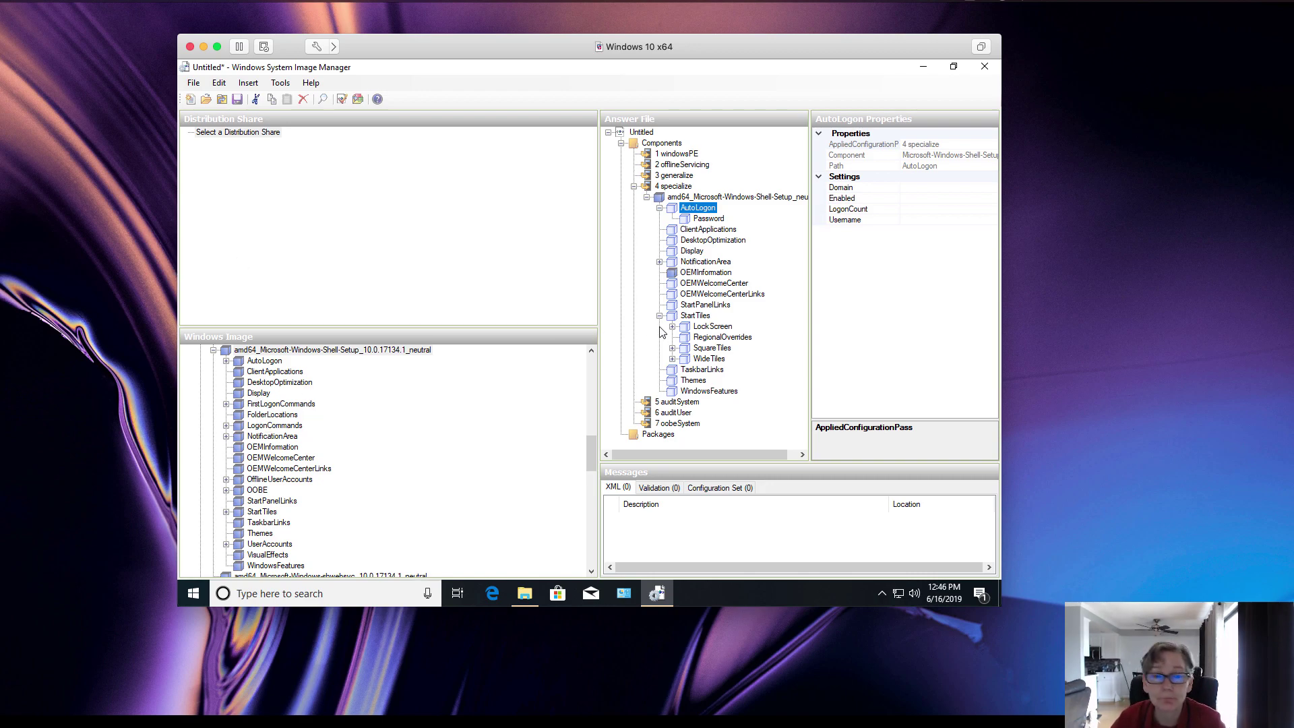
- Set the Logo path in the Shell-Setup component's OEMInformation in the specialize pass to c:\temp\logo.bmp
left_click(718, 274)
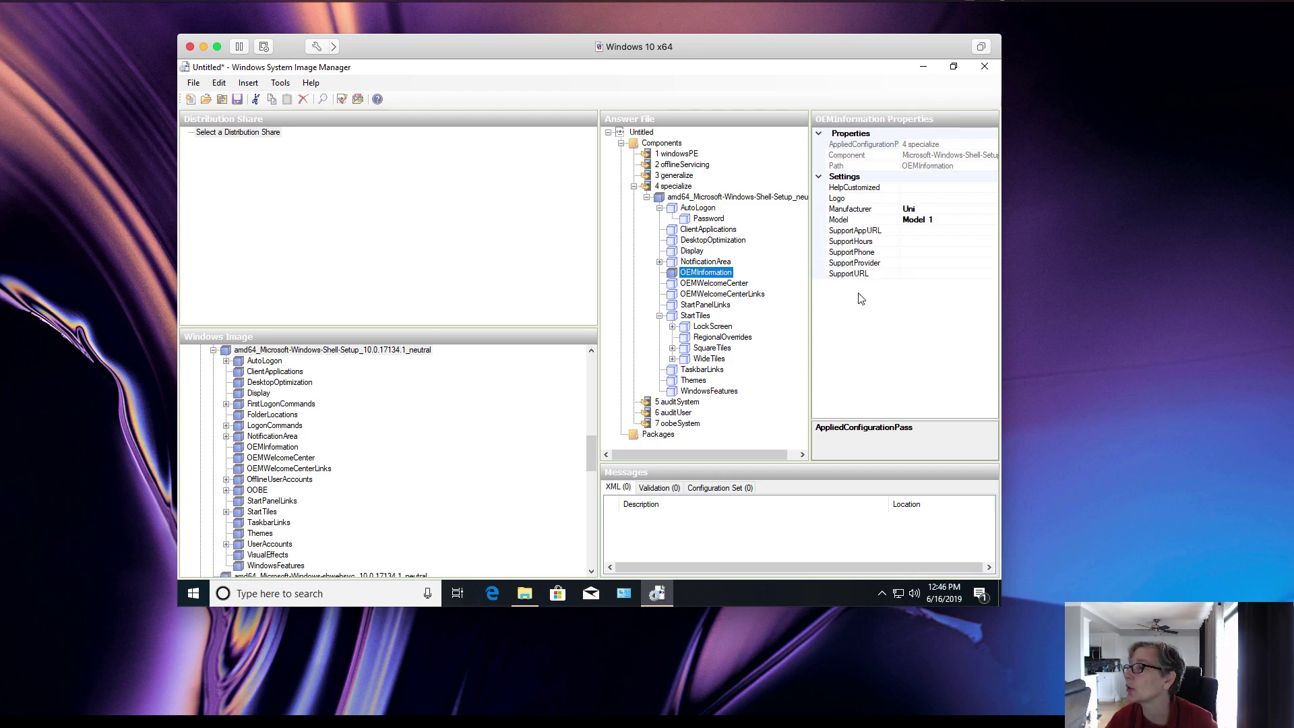
left_click(852, 199)
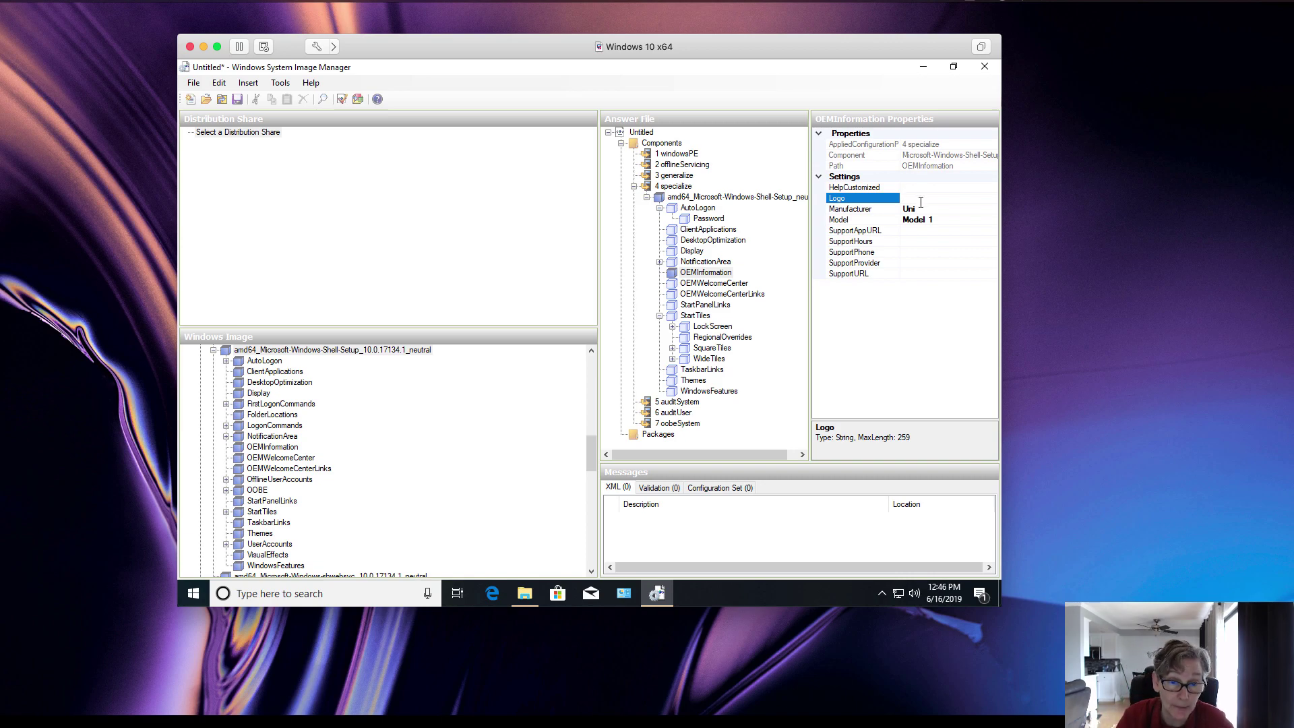
type("c")
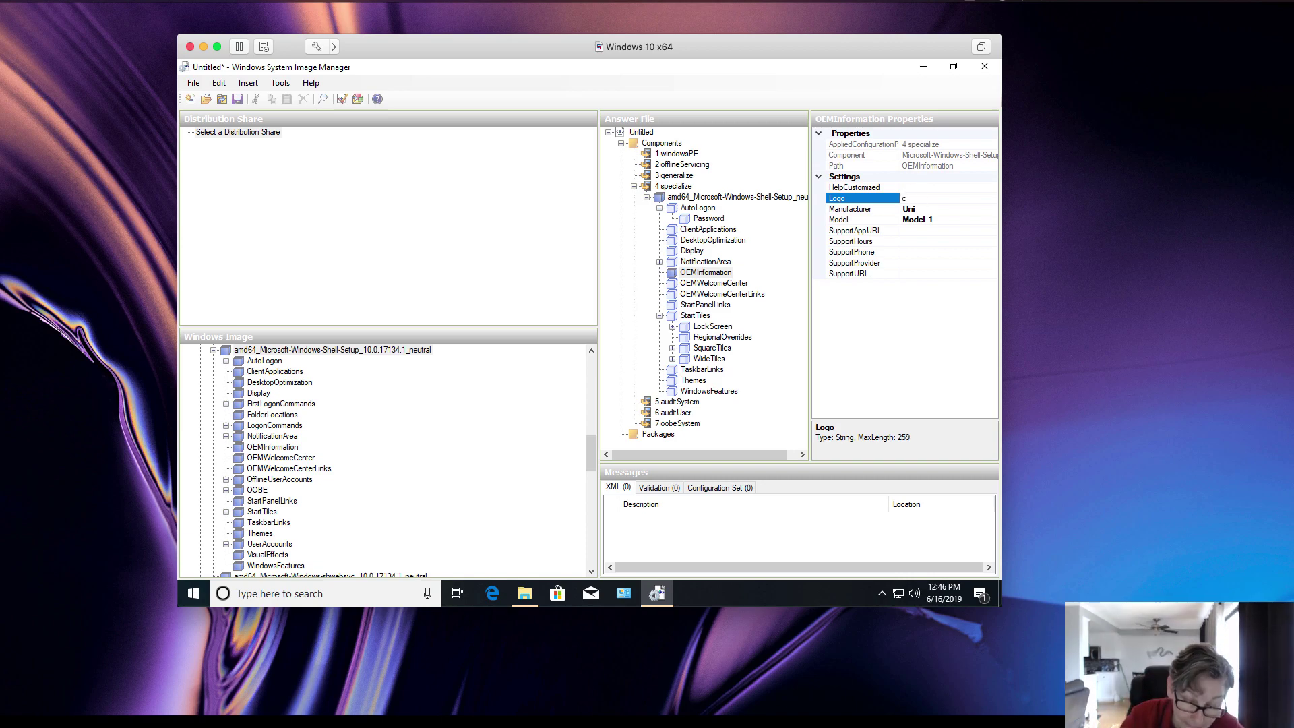
type(":\\te")
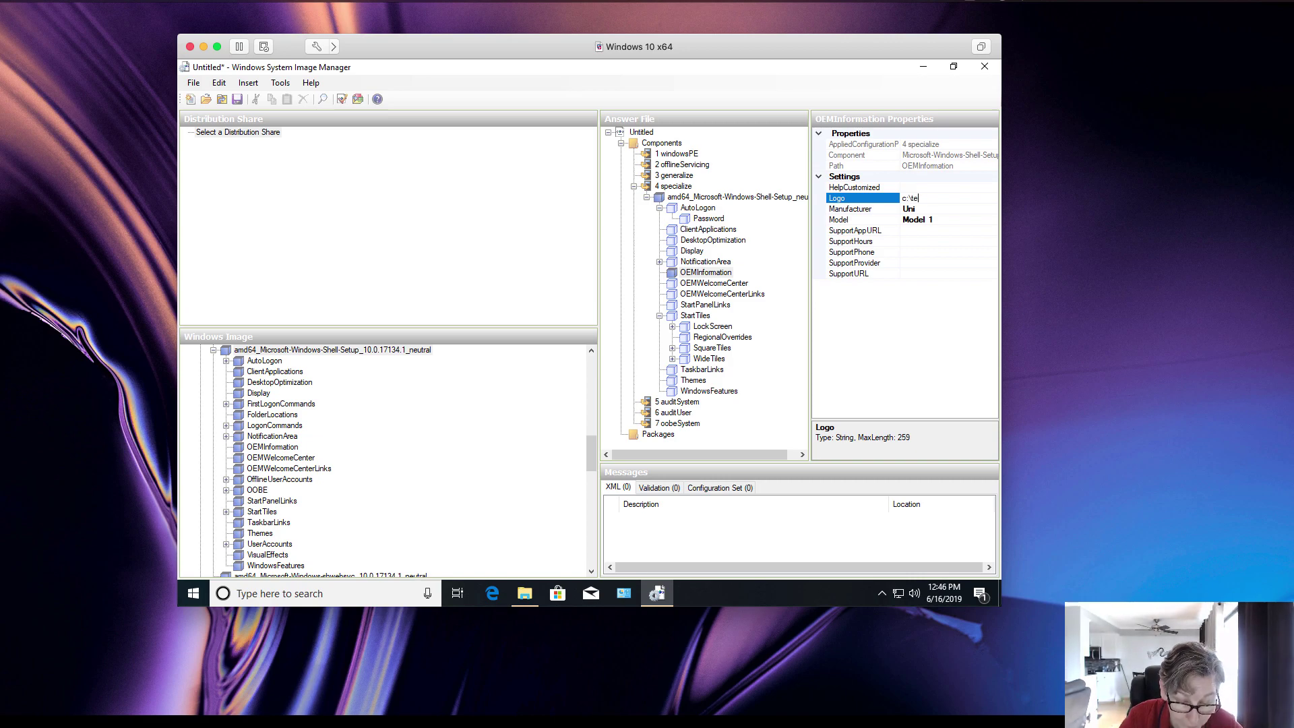
type("mp\\")
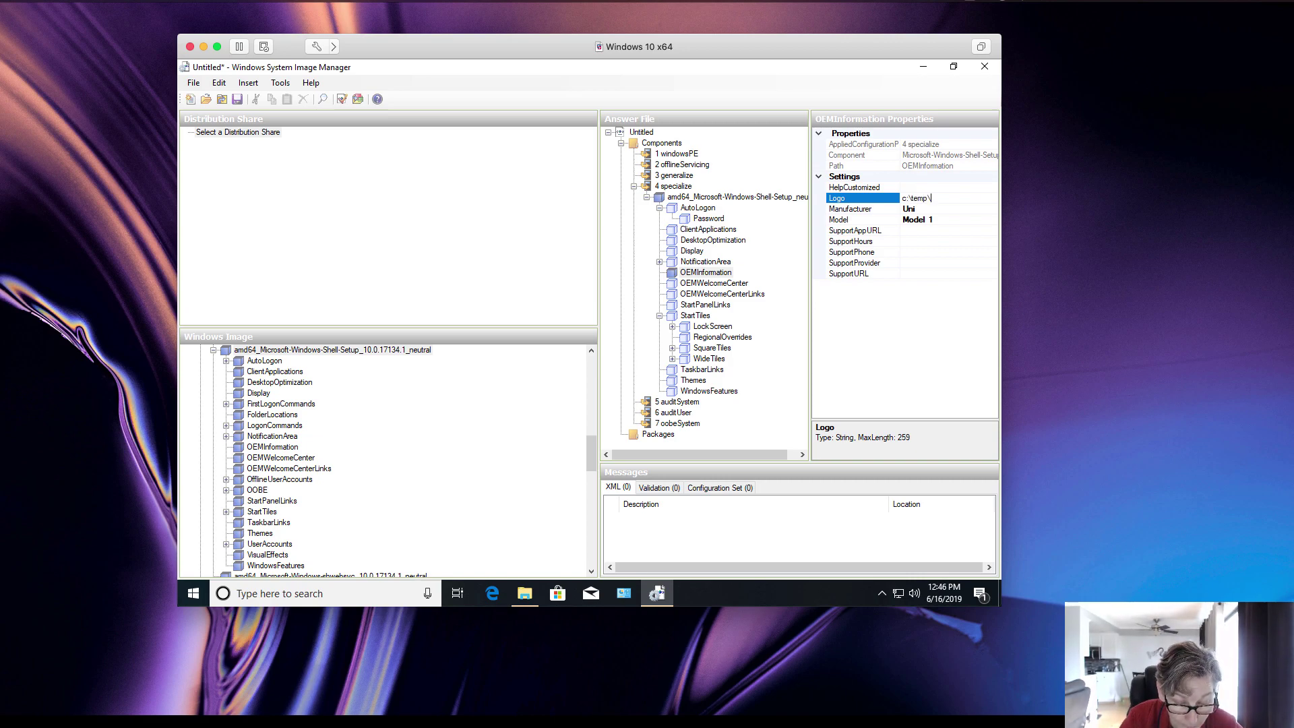
type("logo.b")
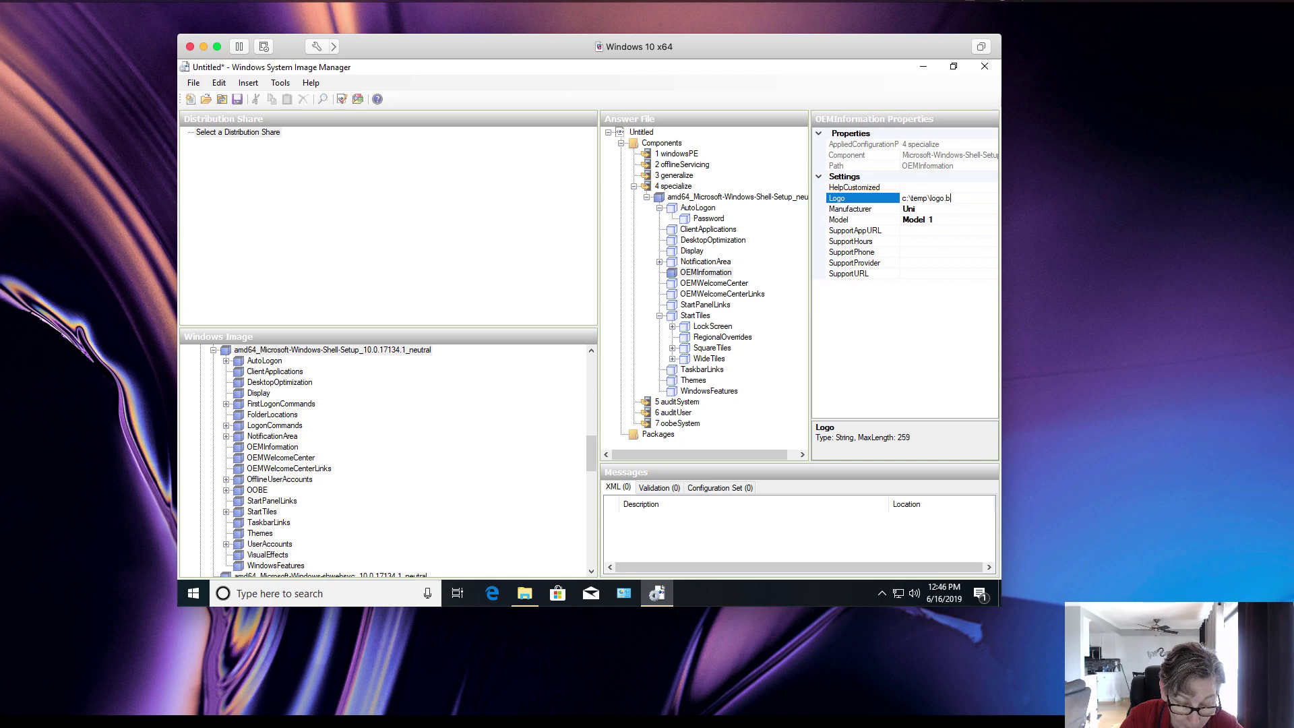
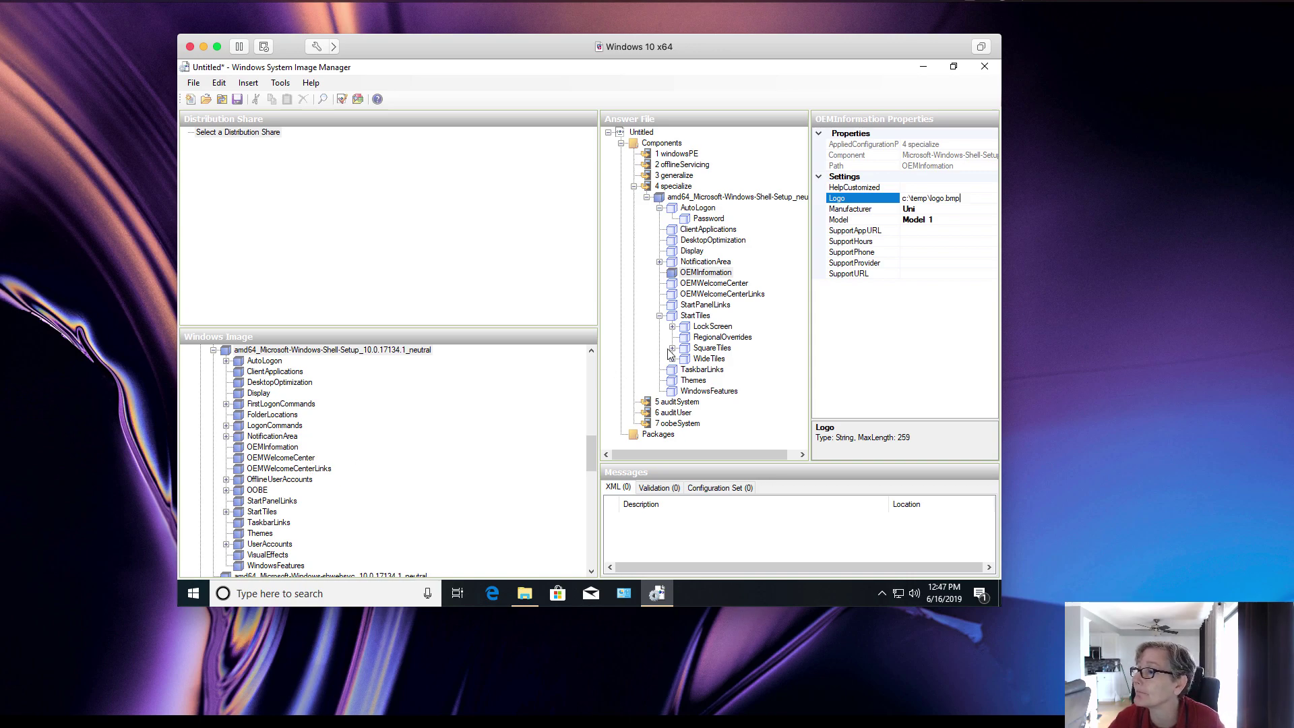
- Add the amd64_Microsoft-Windows-Deployment component from the Windows image to the oobeSystem pass of the answer file
left_click(633, 187)
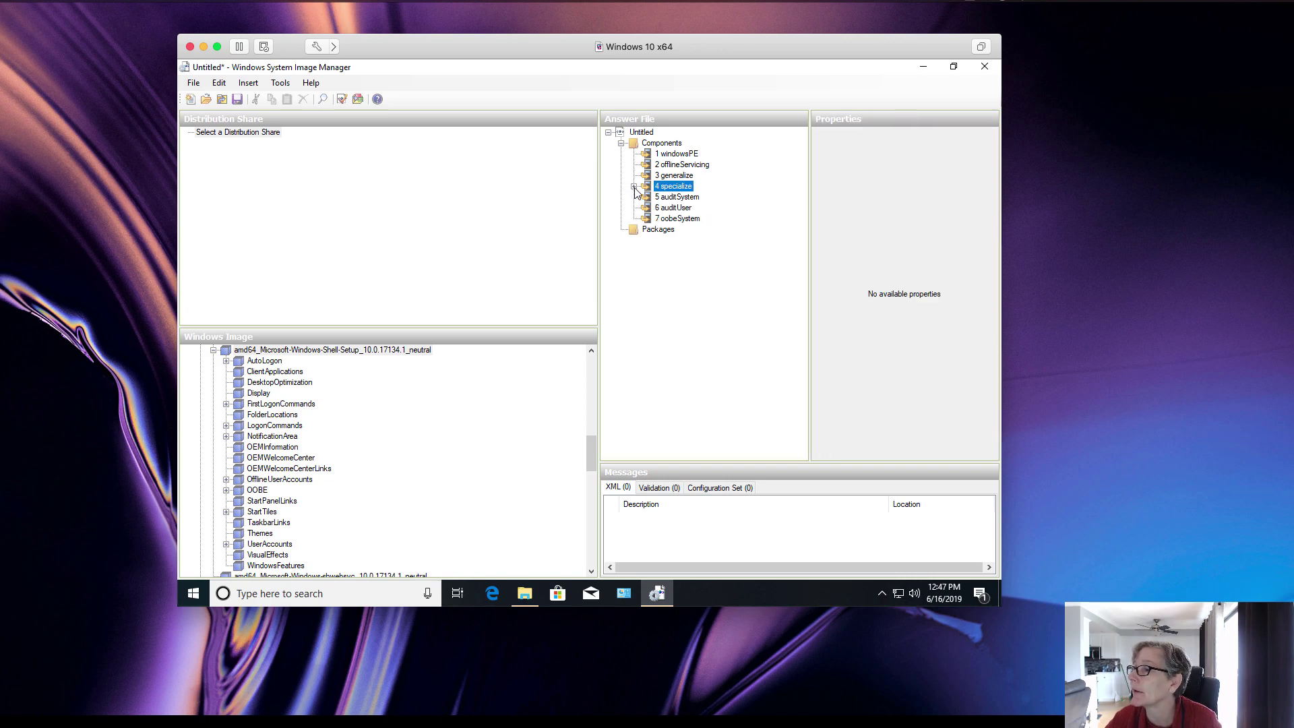
left_click(213, 350)
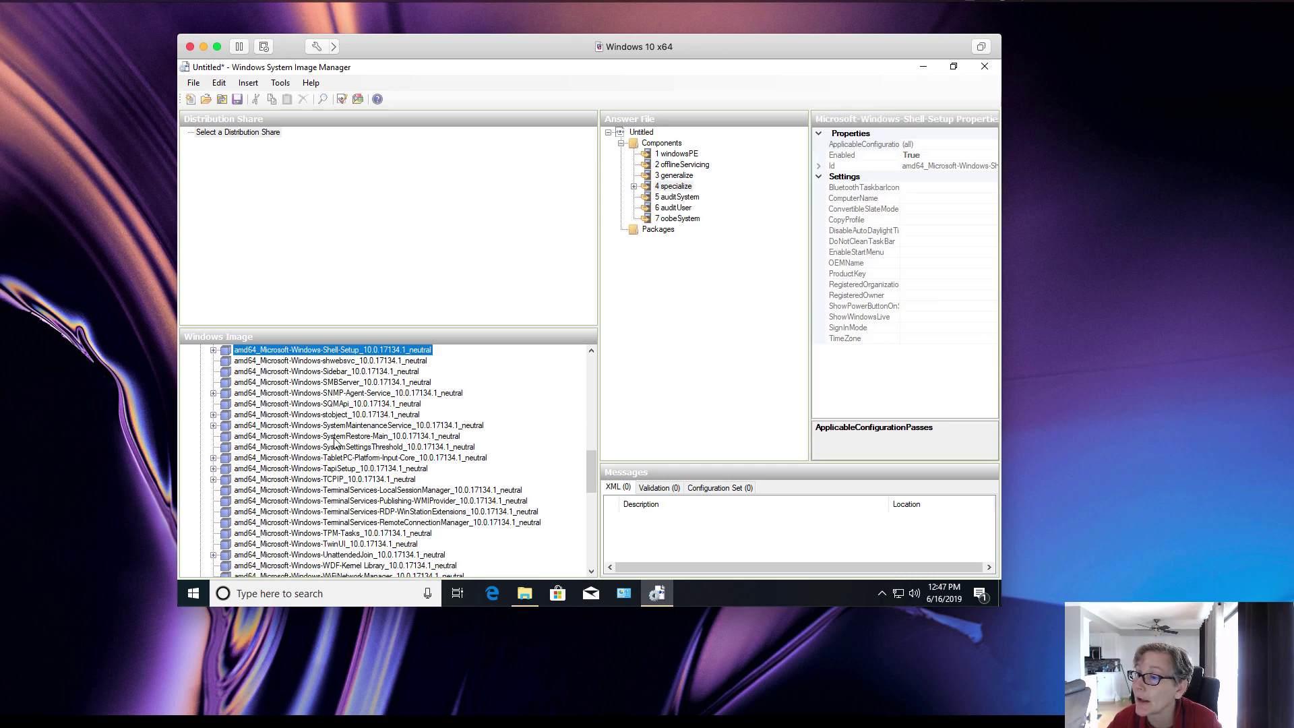
scroll(337, 445, "down", 2)
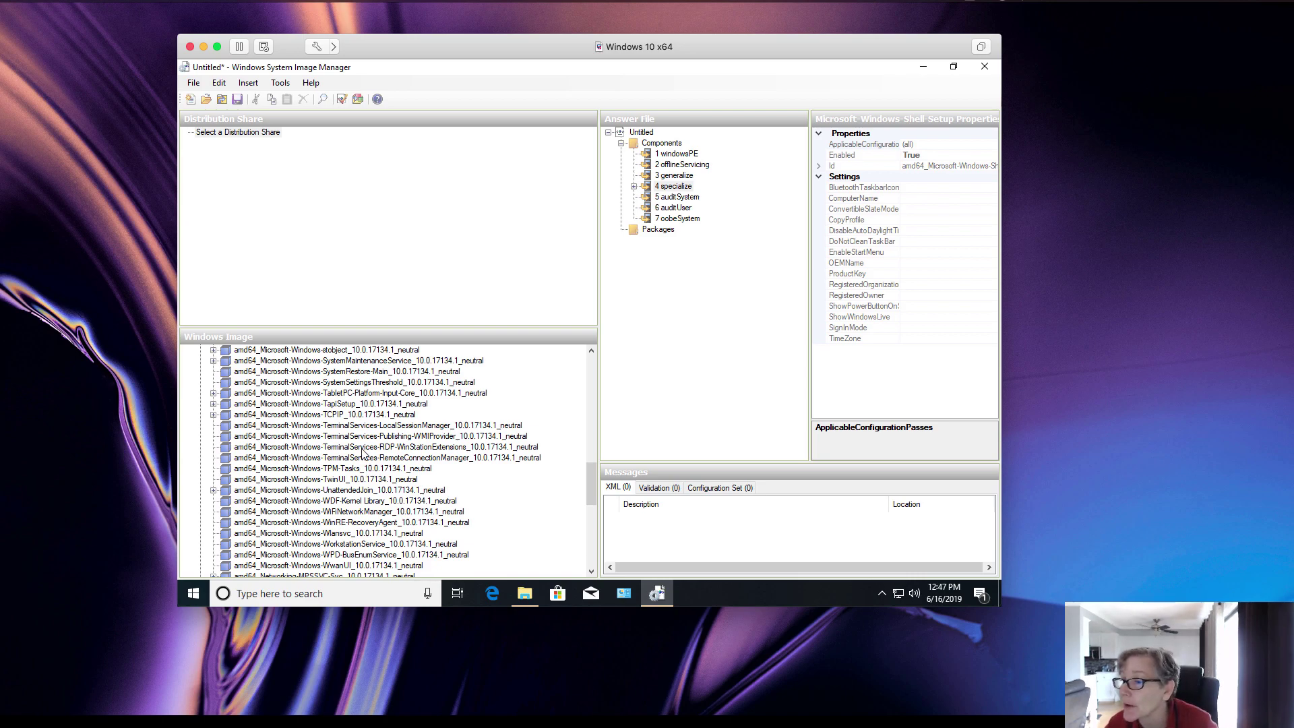
scroll(362, 453, "up", 8)
scroll(362, 453, "up", 7)
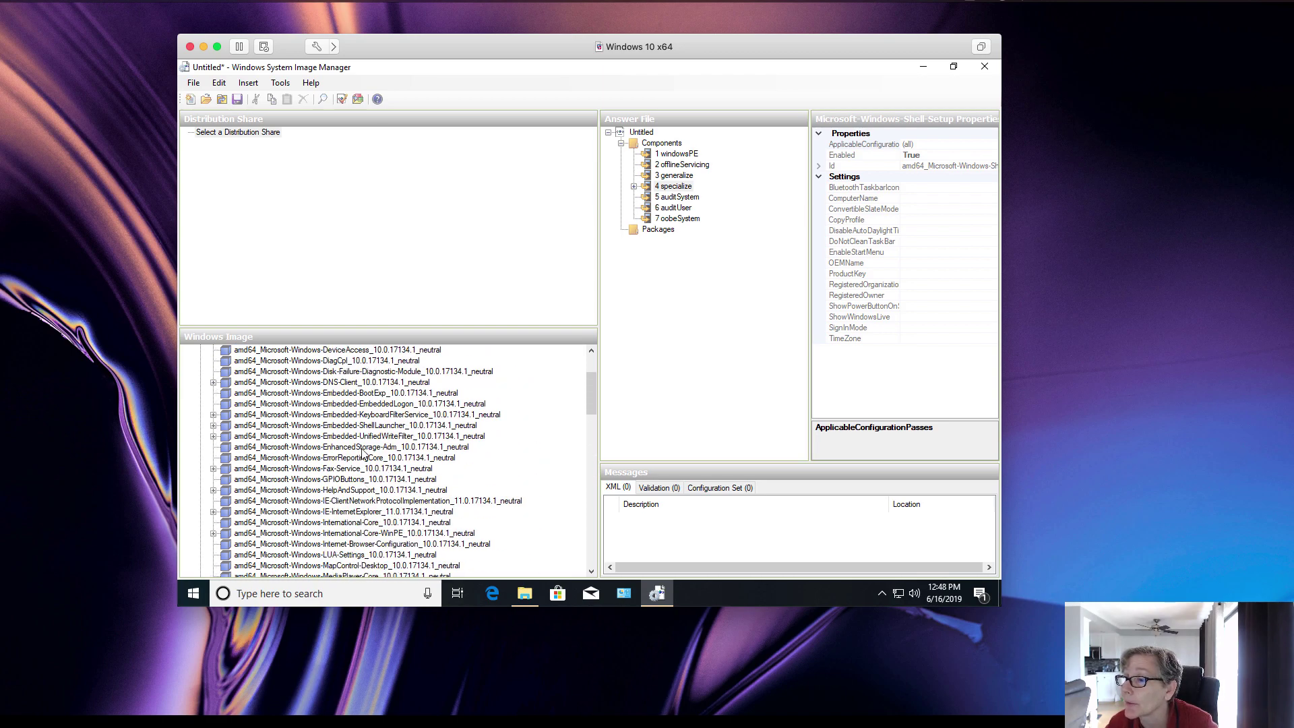
scroll(363, 453, "up", 2)
left_click(282, 403)
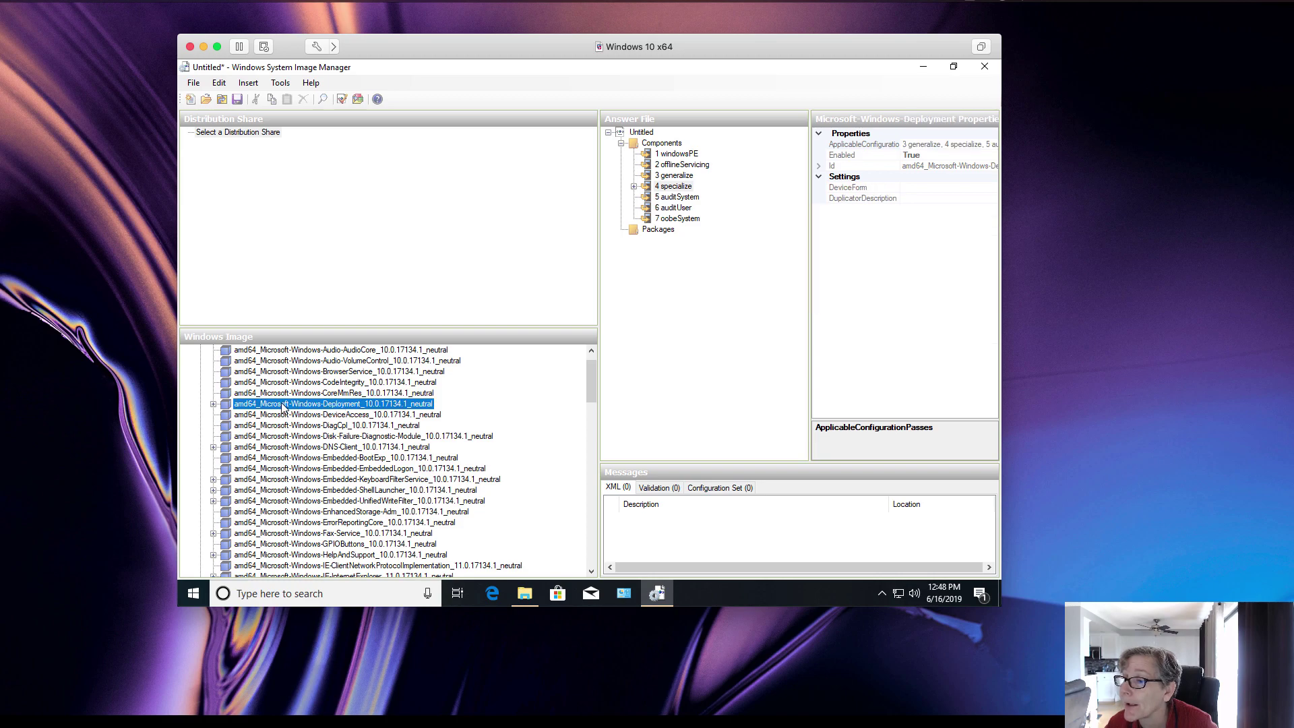
left_click(213, 404)
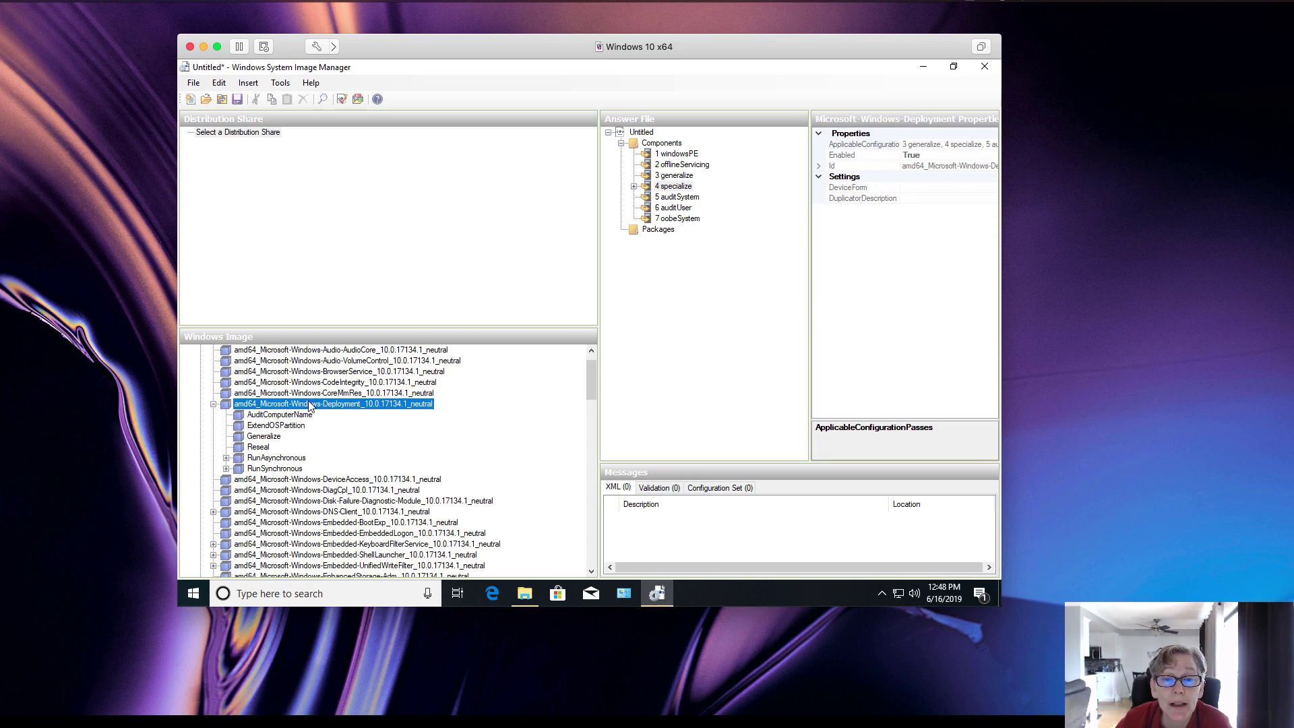
right_click(310, 405)
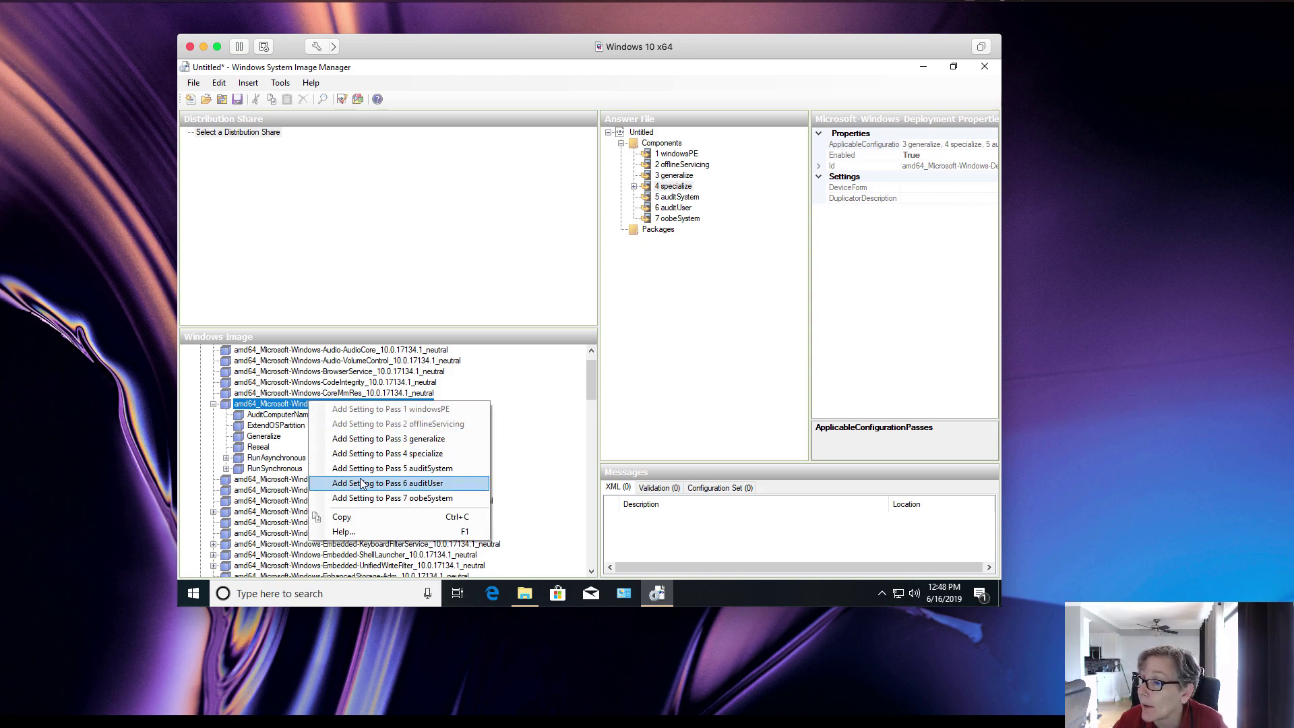
left_click(367, 498)
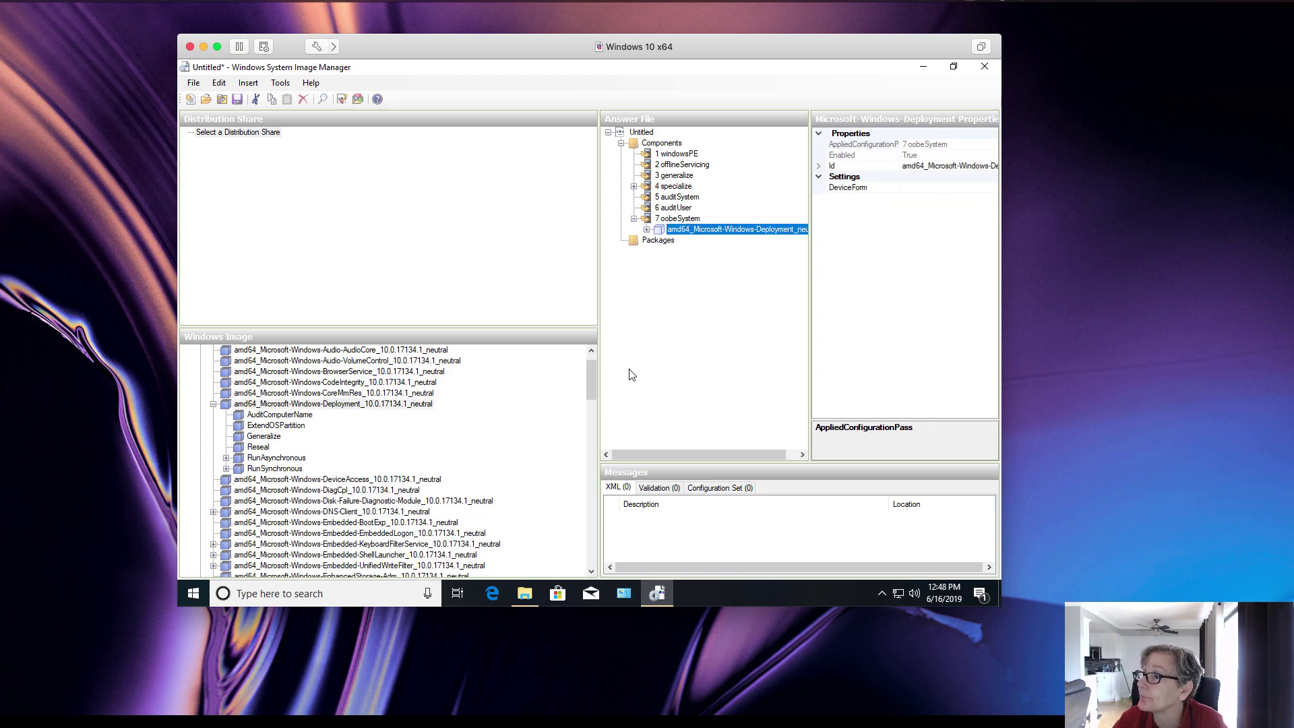
- Examine the ExtendOSPartition and Reseal settings of the oobeSystem Deployment component, including the available Reseal modes
left_click(647, 230)
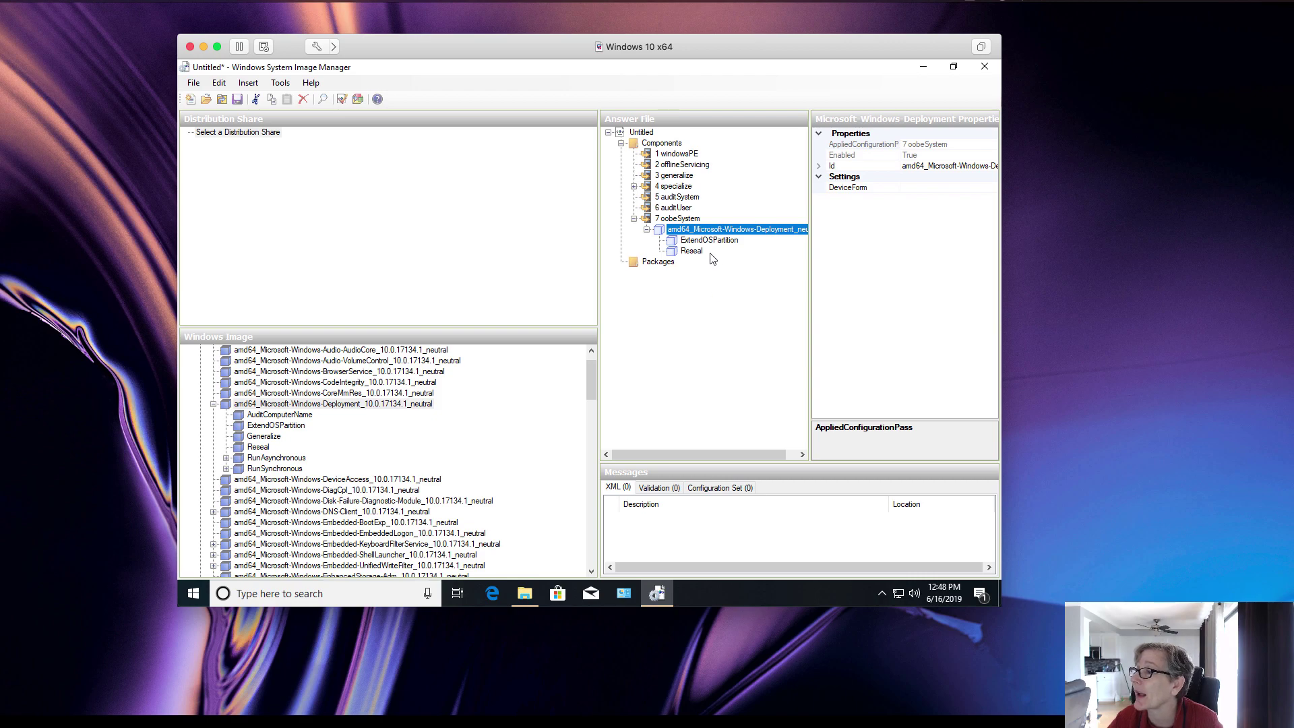
left_click(705, 242)
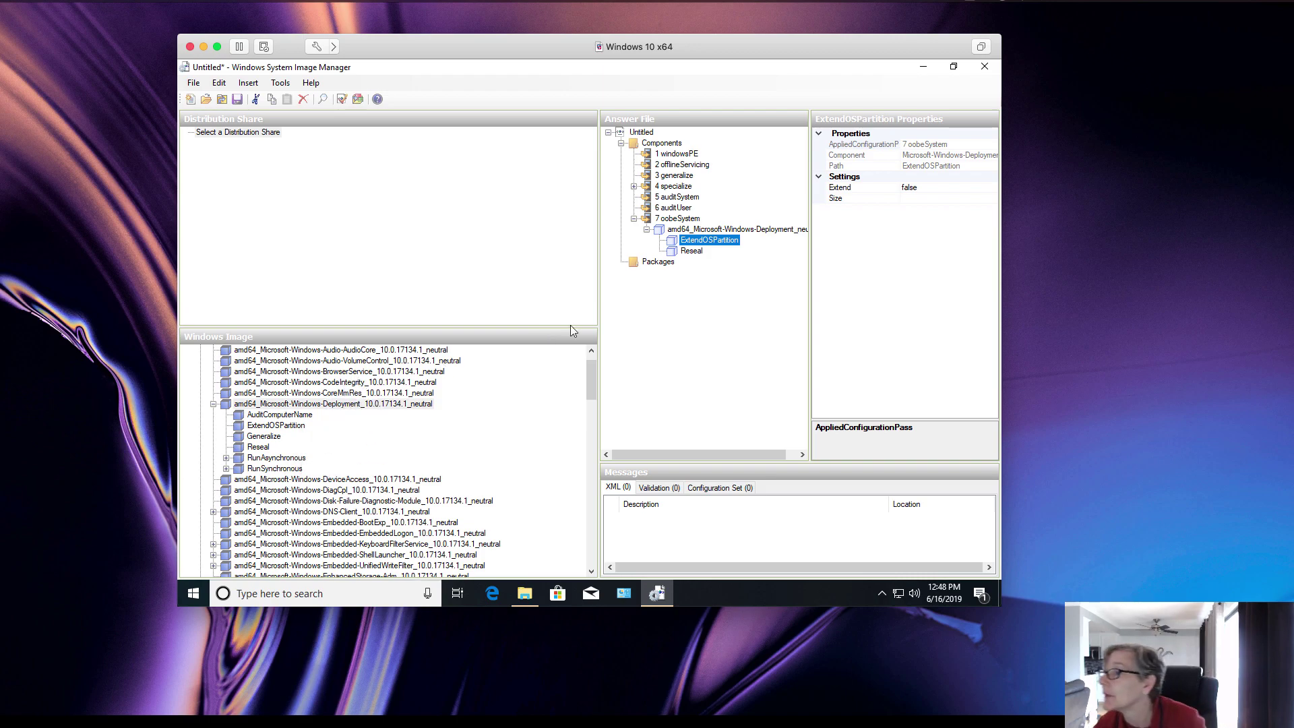
left_click(698, 252)
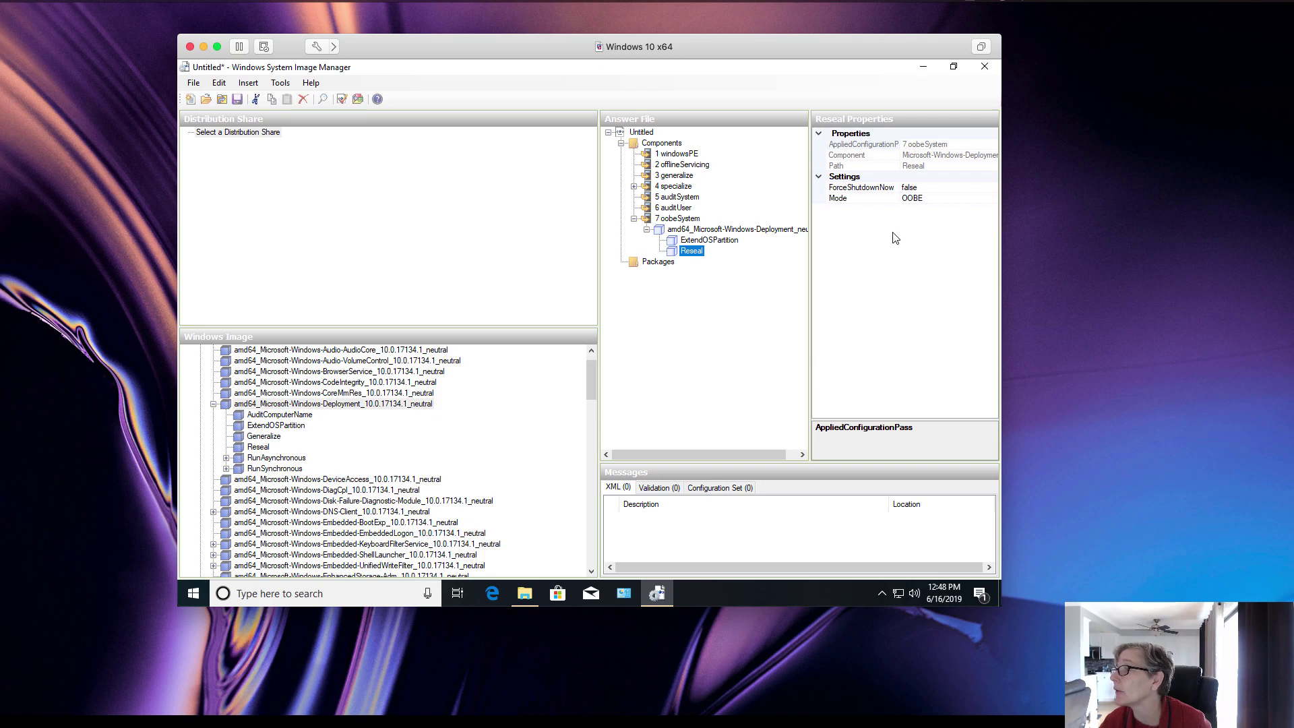
left_click(844, 198)
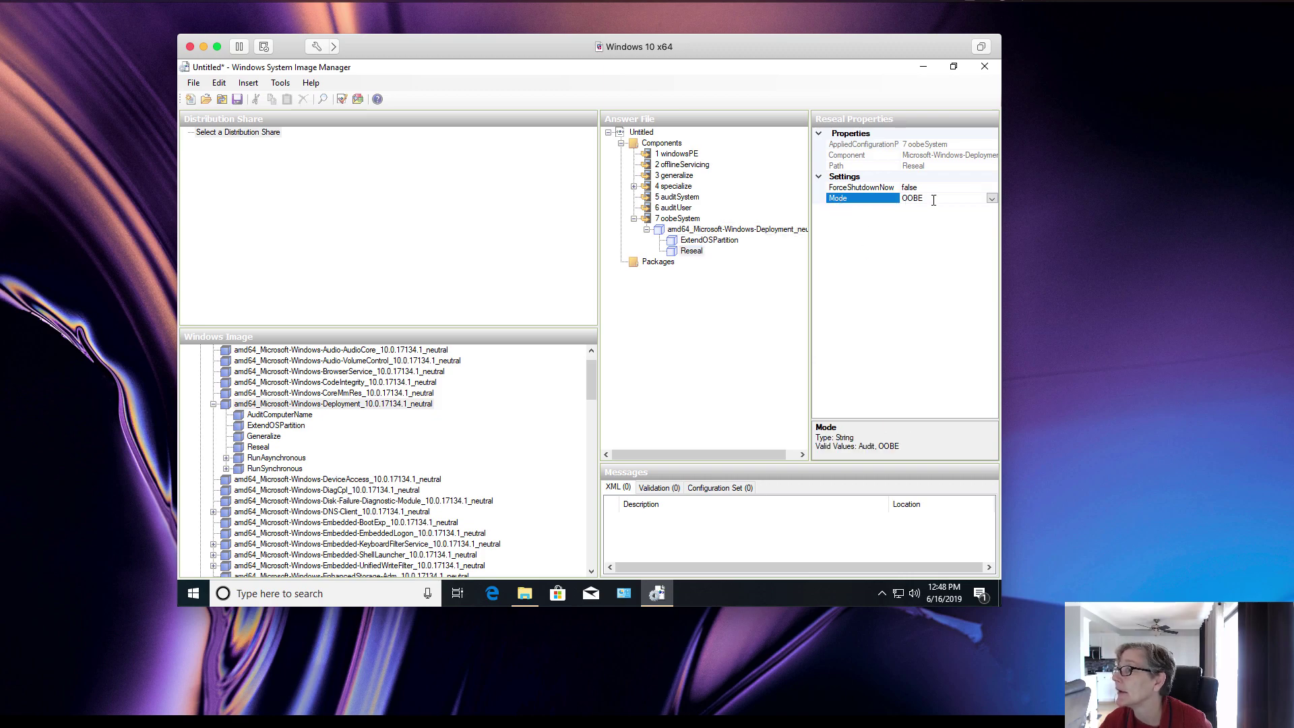
left_click(992, 199)
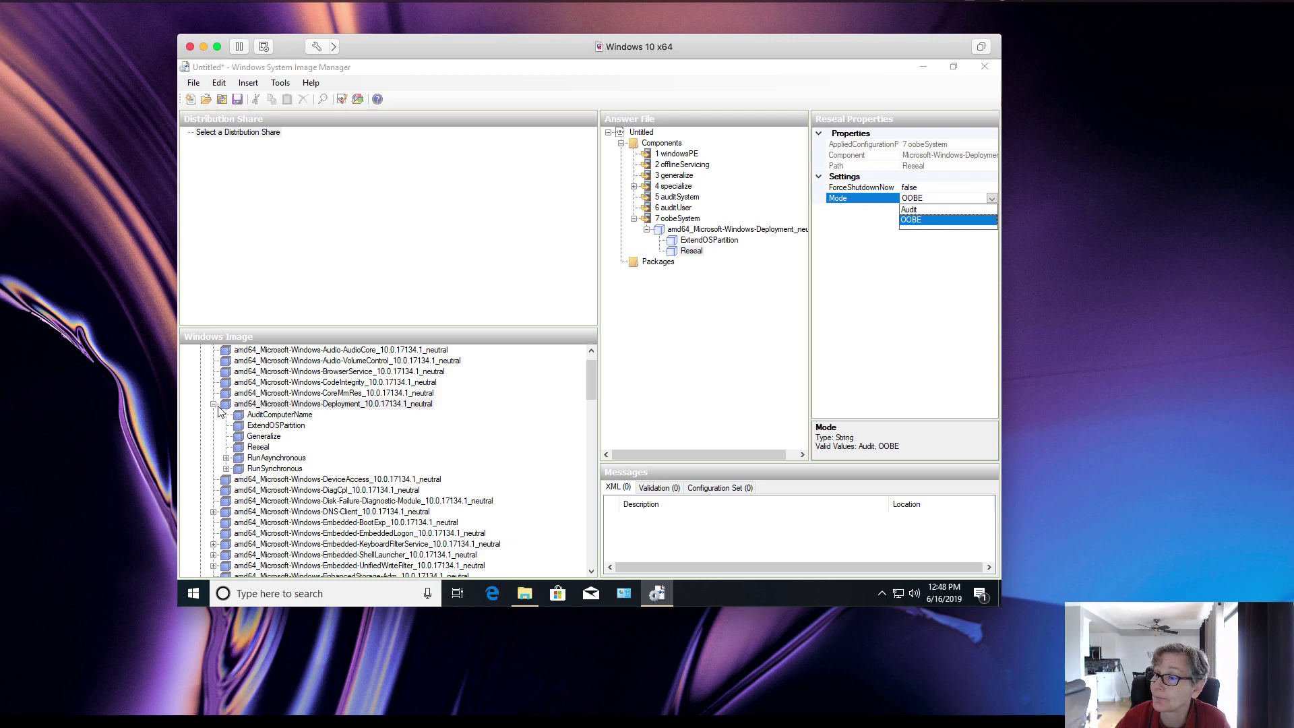
- Add the amd64_Microsoft-Windows-Deployment component to the auditUser pass of the answer file
left_click(315, 410)
left_click(315, 407)
right_click(314, 403)
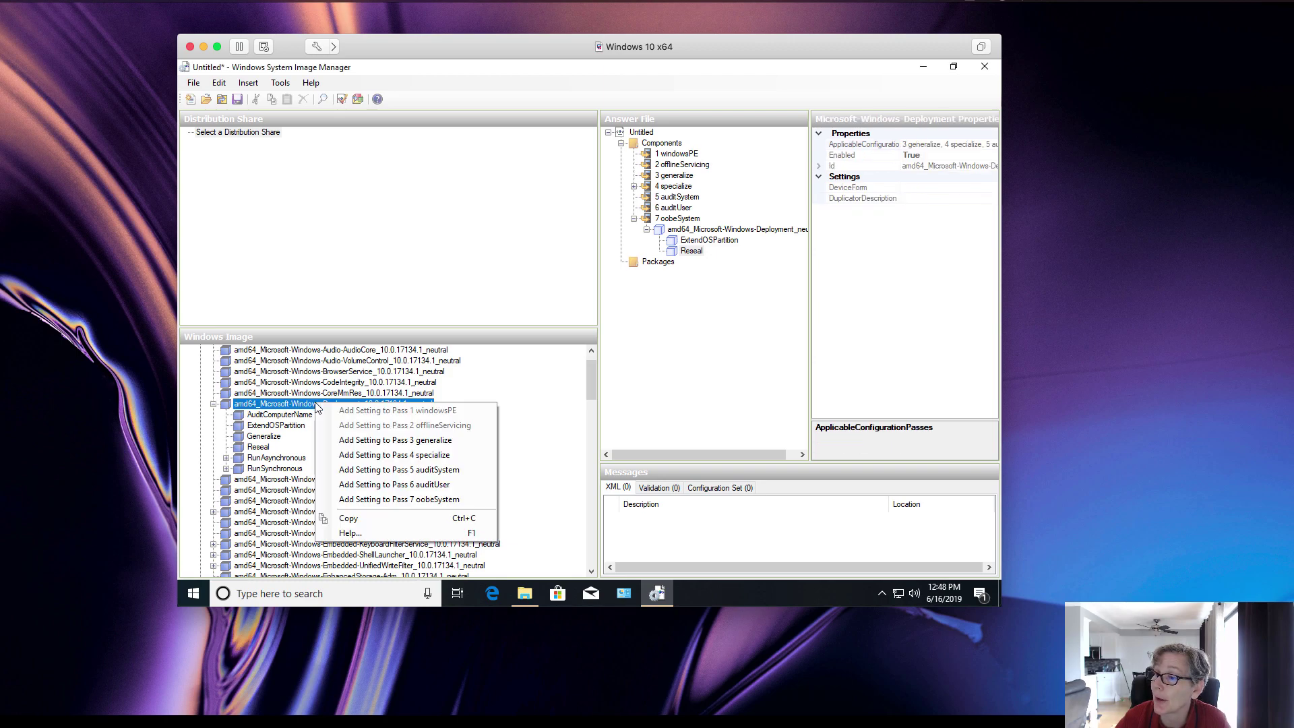
left_click(366, 485)
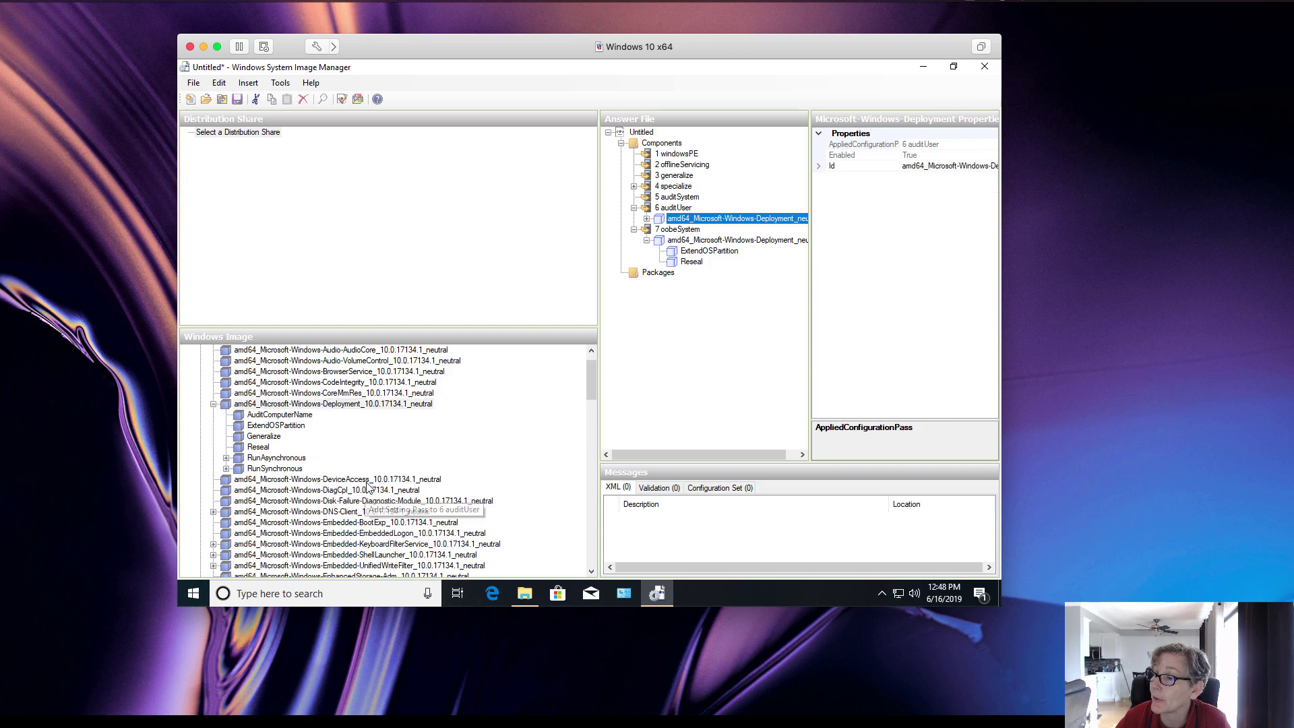
- Examine the Generalize and RunAsynchronous properties of the Deployment component in the auditUser pass
left_click(634, 208)
left_click(634, 209)
left_click(651, 219)
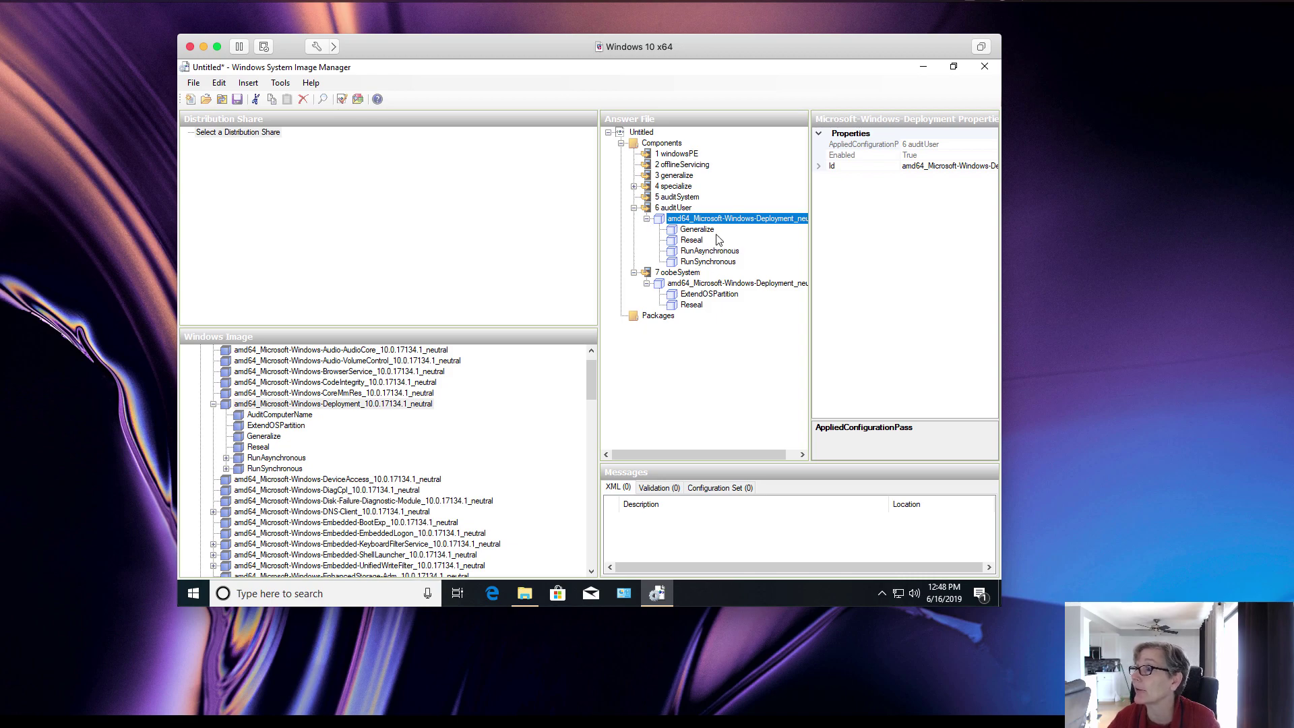
left_click(709, 229)
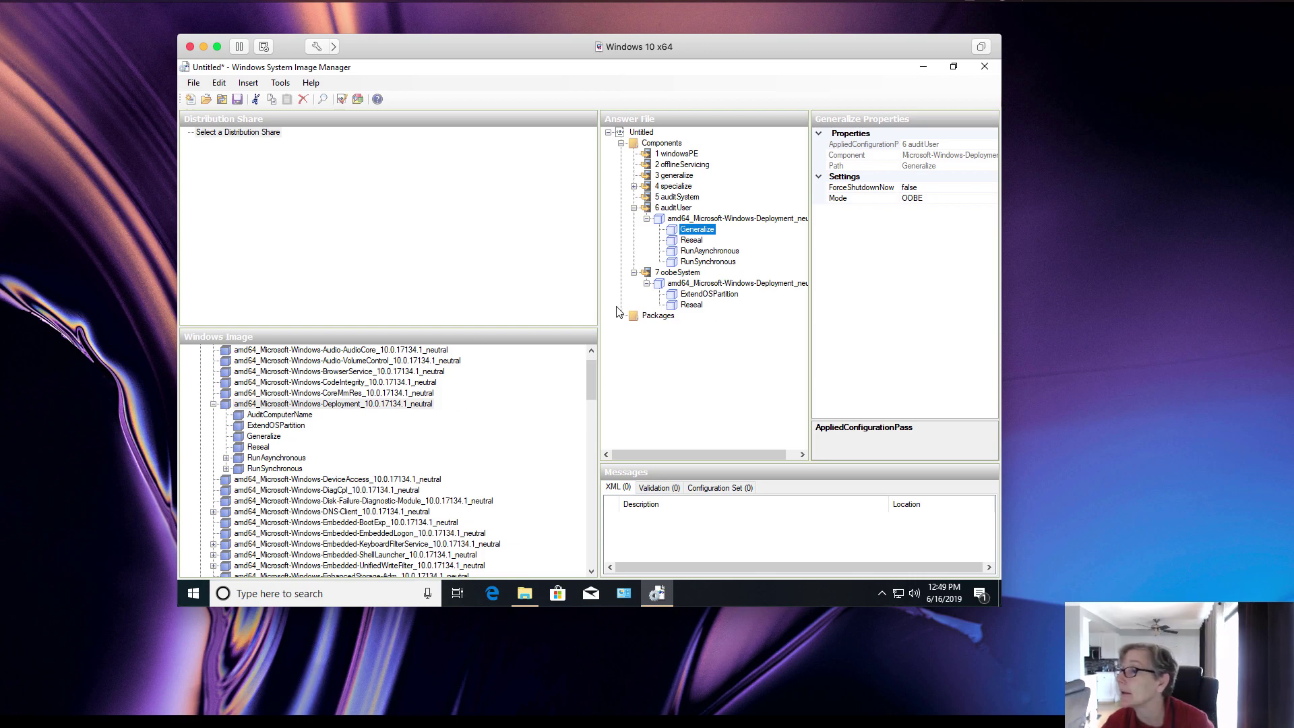
left_click(708, 251)
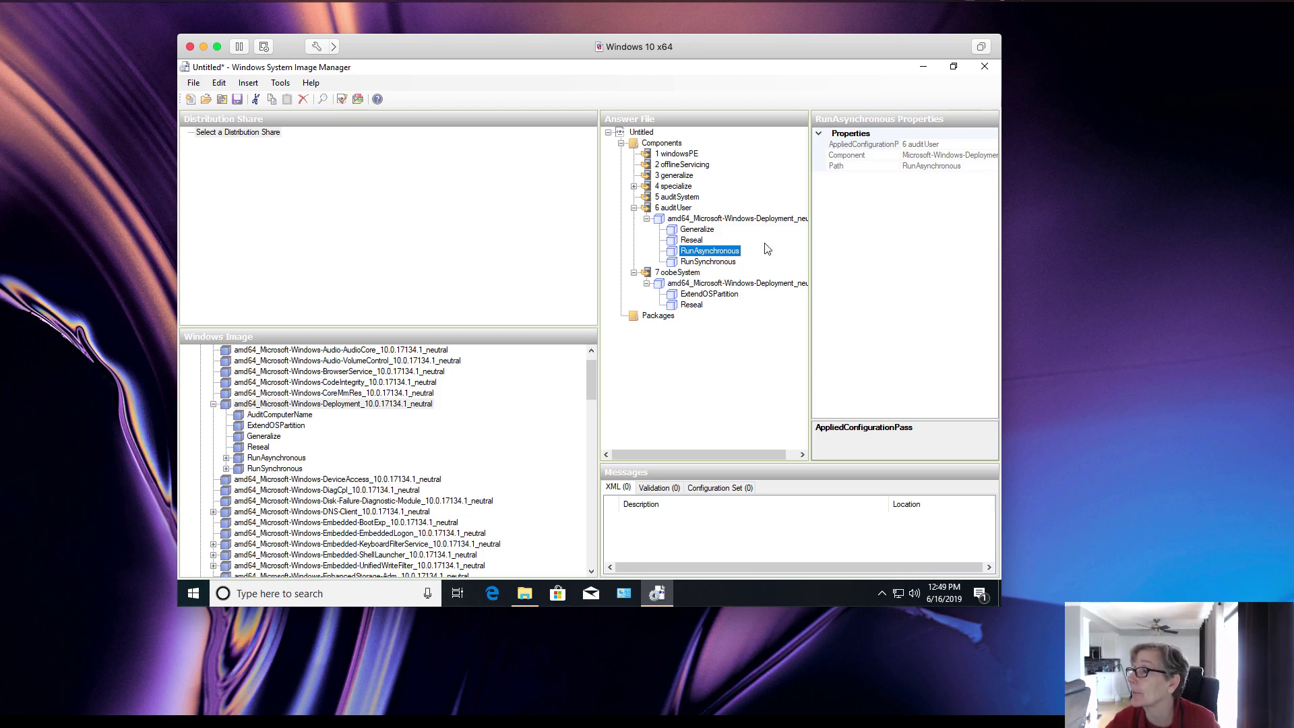
left_click(943, 168)
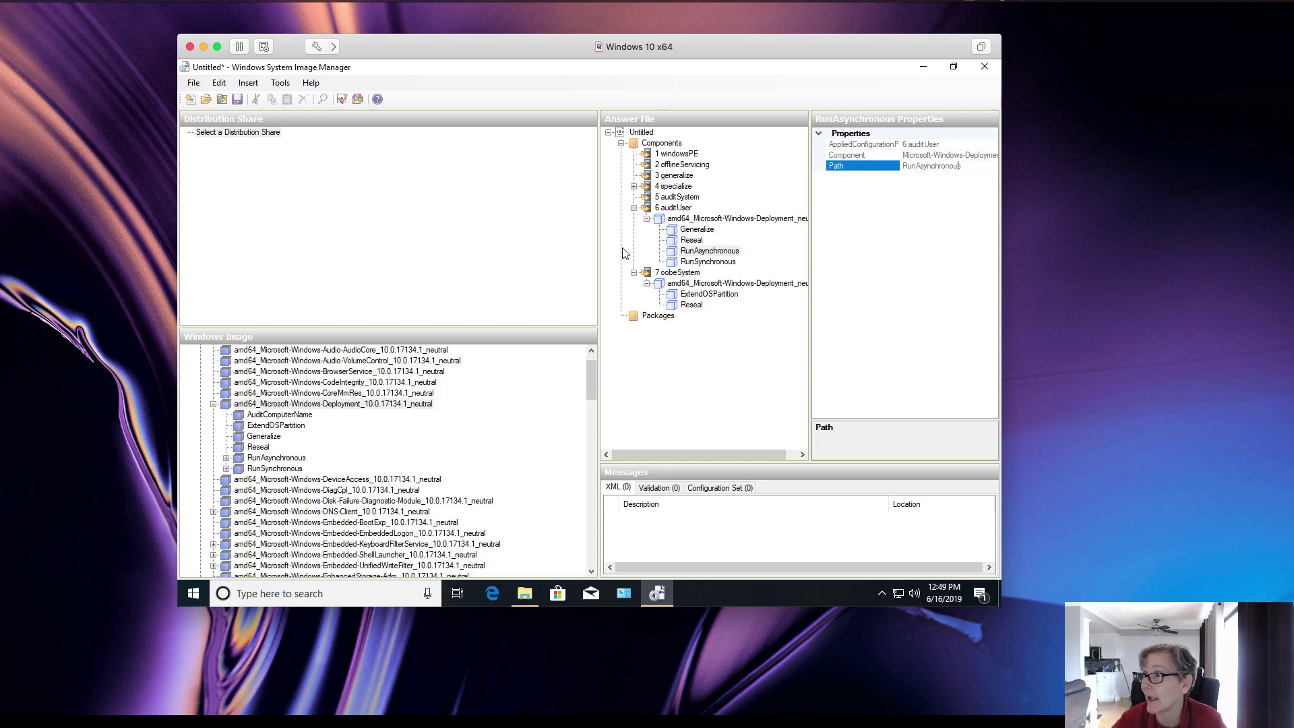
left_click(633, 207)
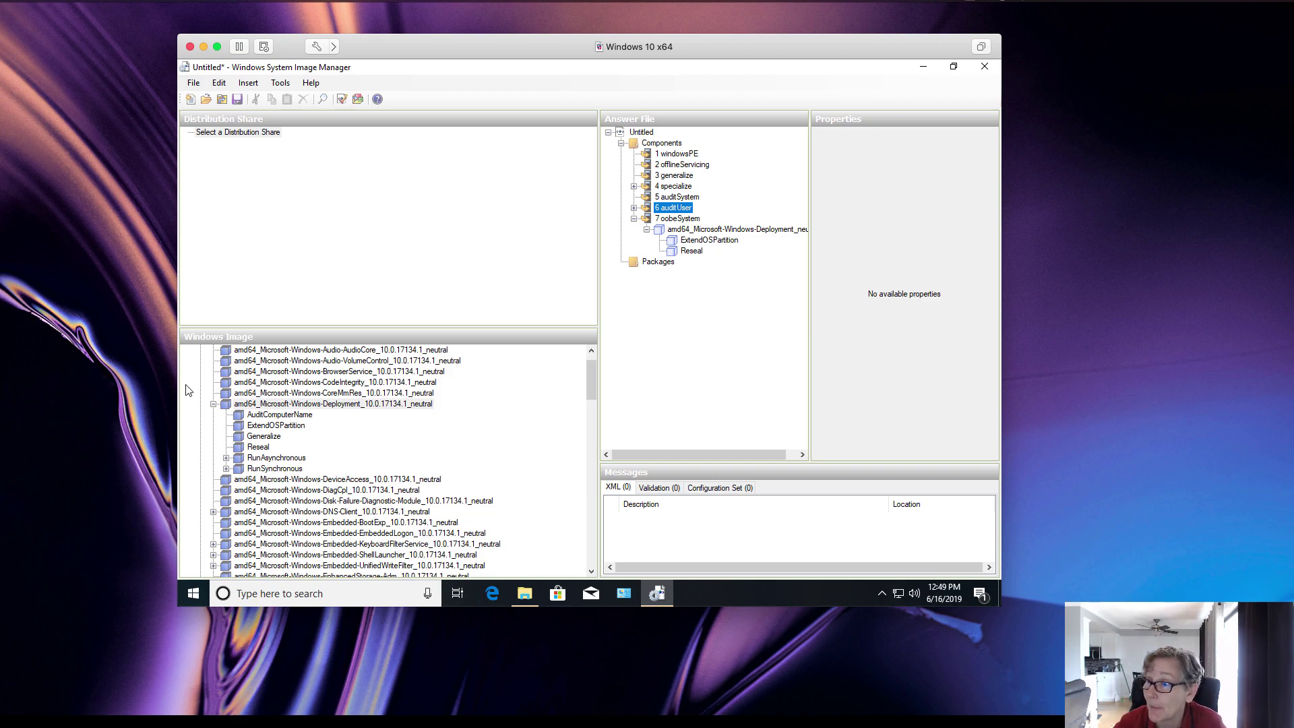
- Examine the configuration passes and settings of the amd64 DNS-Client and Deployment components in the Windows image
left_click(213, 403)
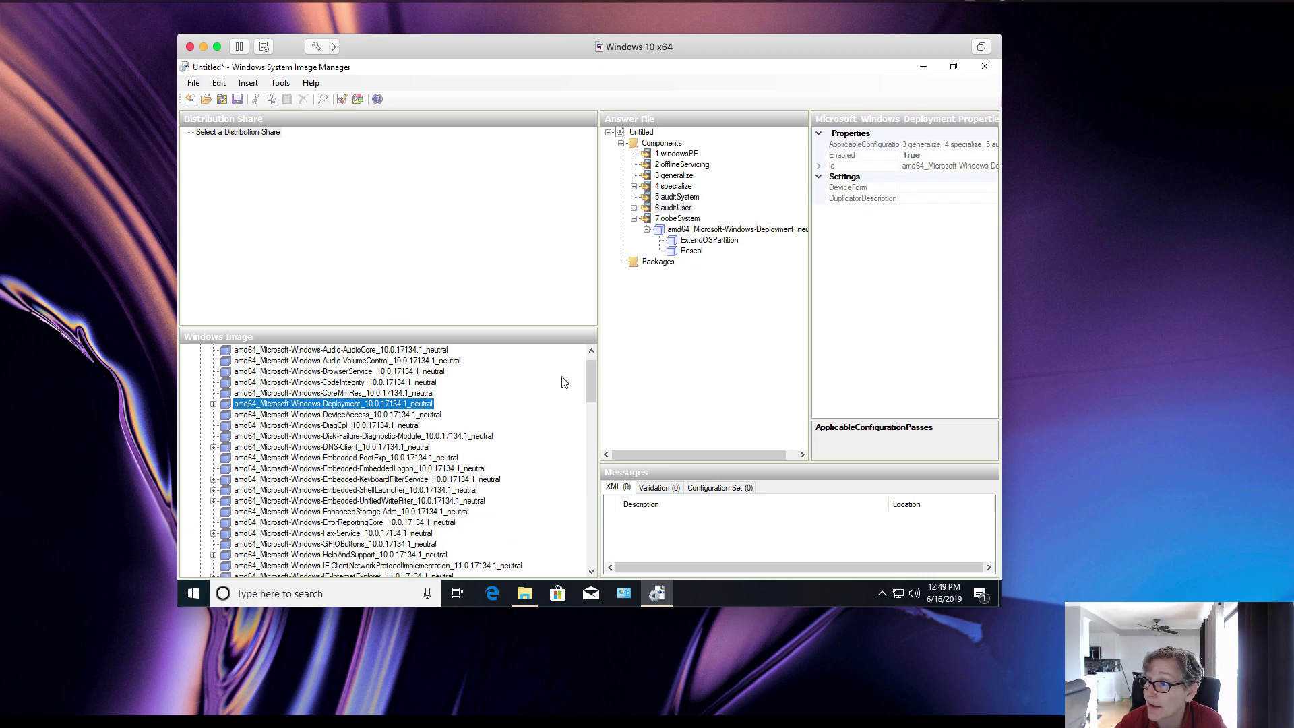
scroll(591, 371, "down", 1)
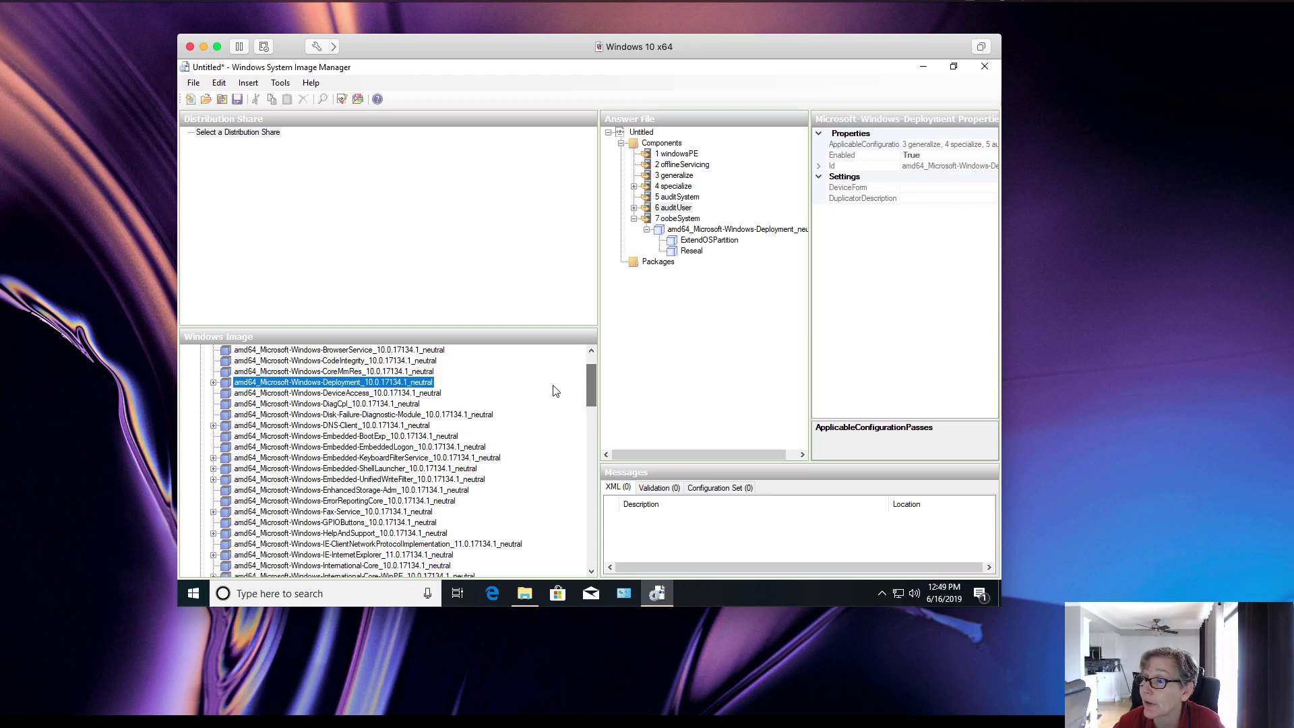
left_click(418, 426)
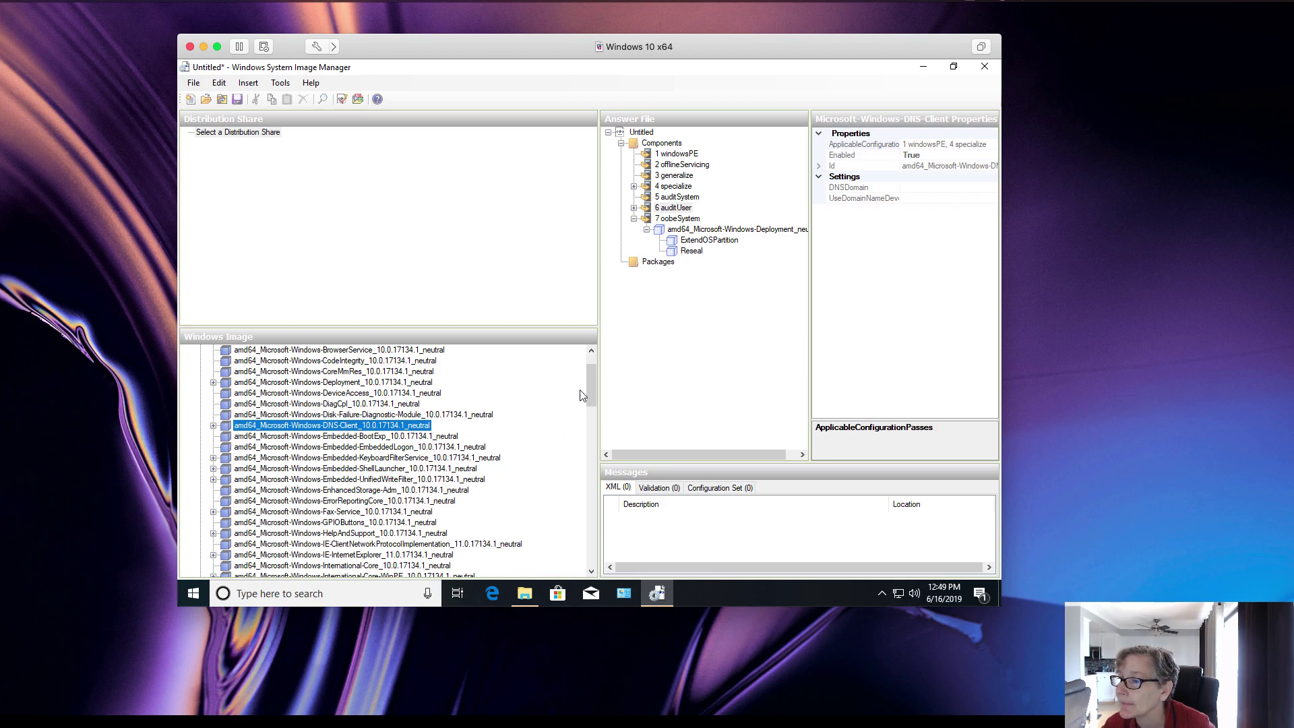
left_click_drag(592, 379, 592, 371)
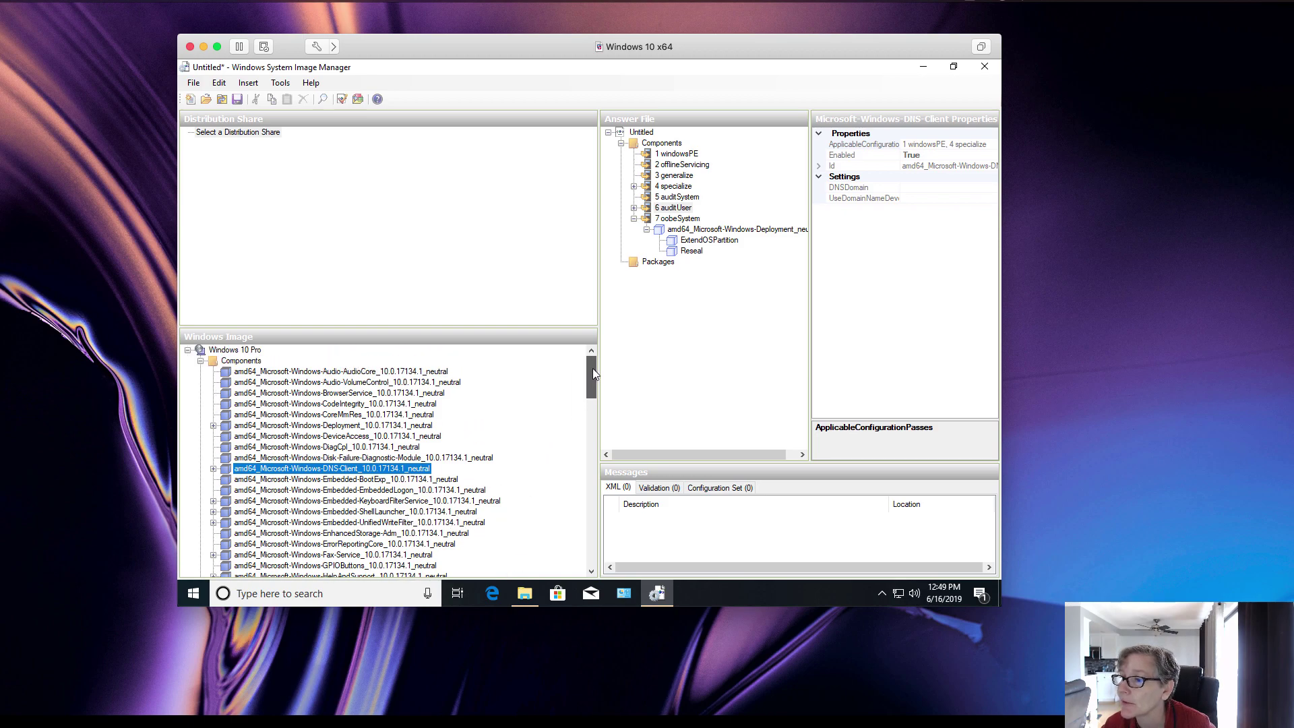
left_click(358, 427)
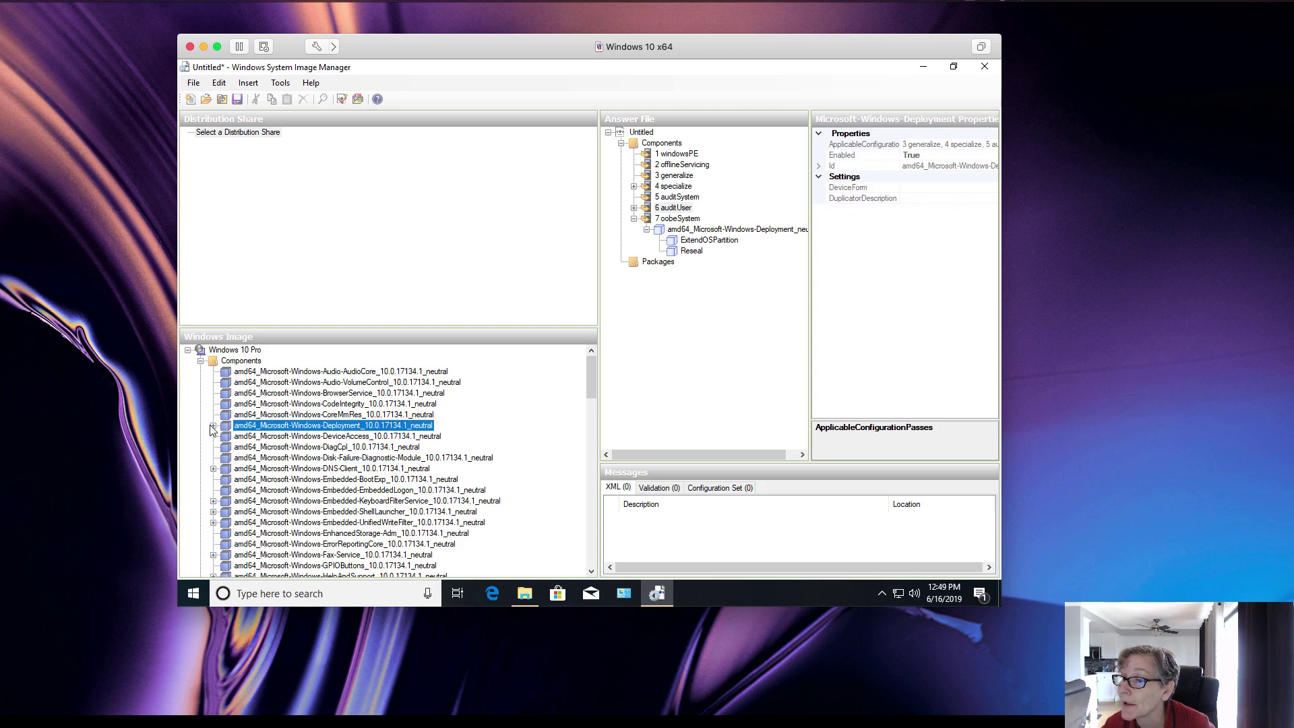
left_click(213, 426)
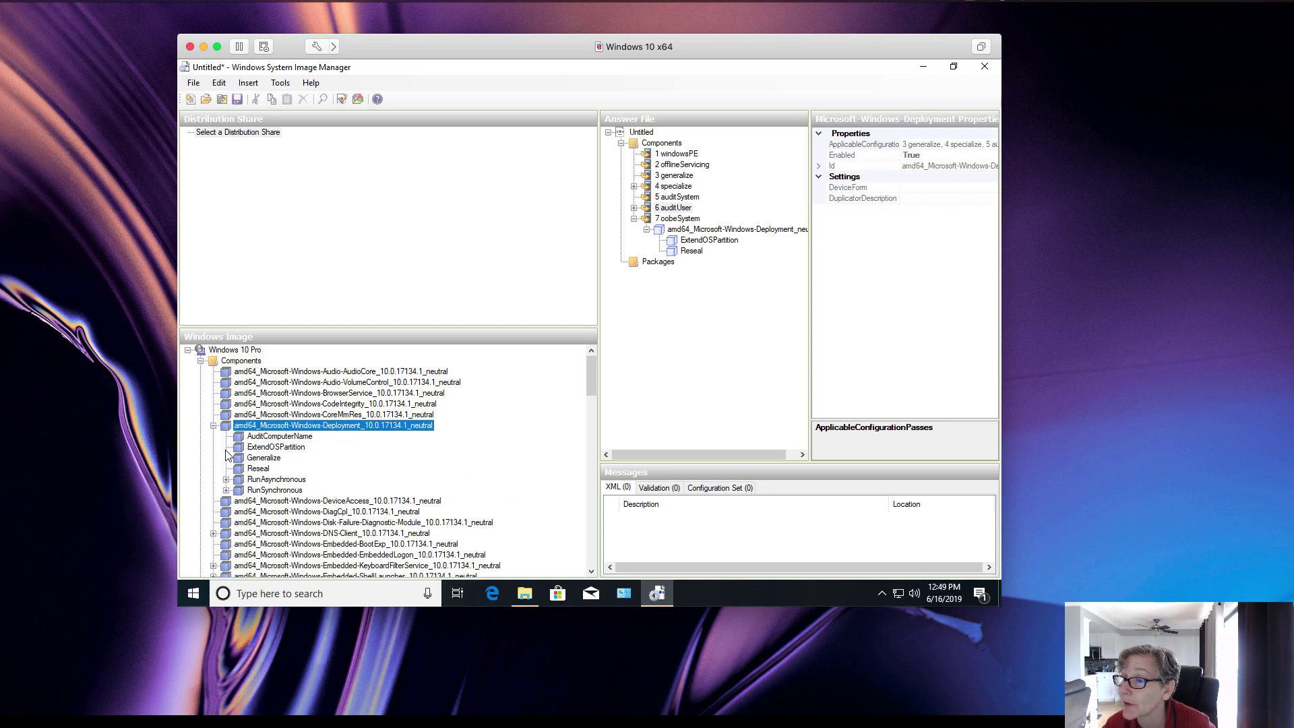
left_click(213, 426)
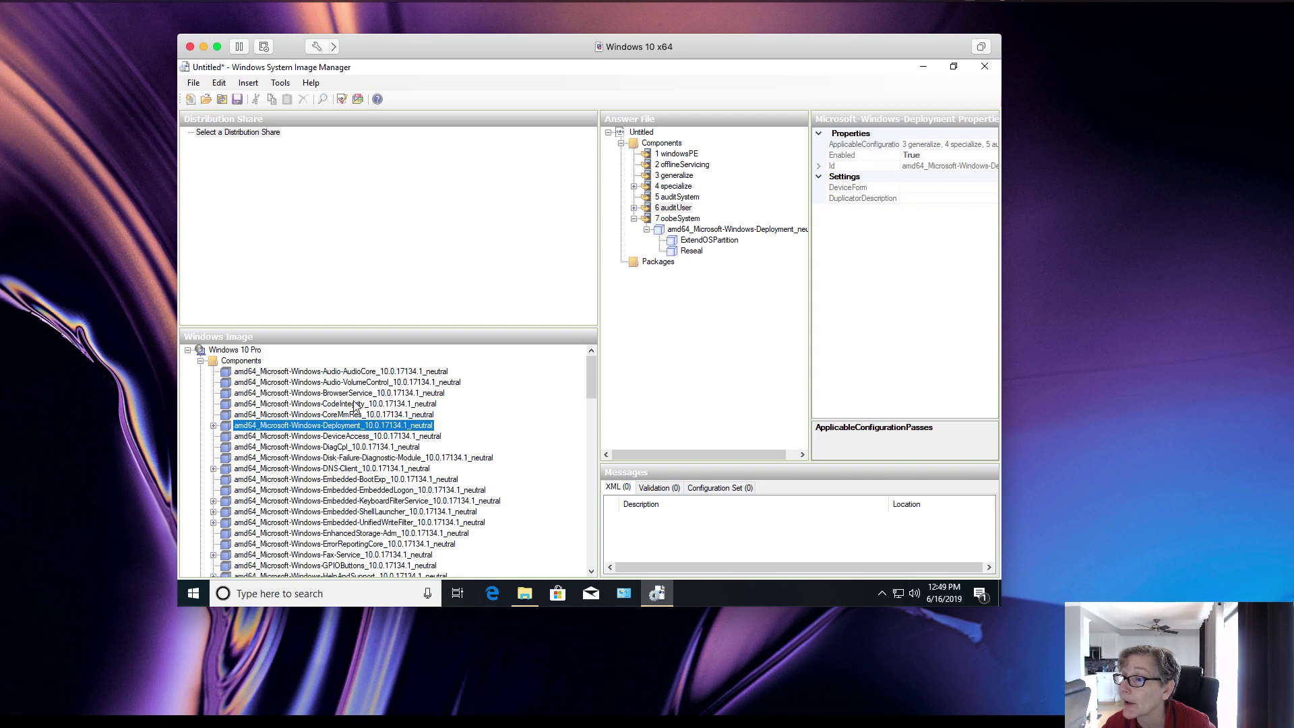
scroll(443, 474, "down", 2)
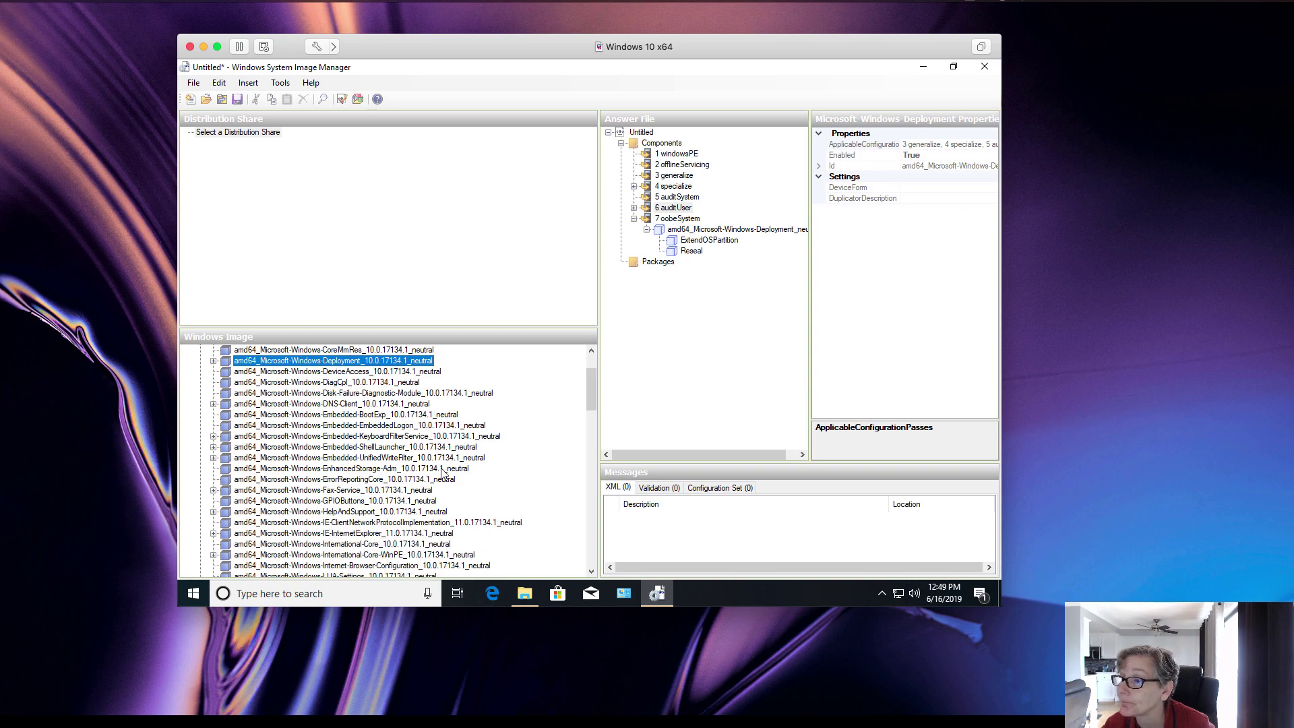
left_click(367, 408)
- Add the amd64_Microsoft-Windows-IE-InternetExplorer component from the Windows image to the specialize pass, then collapse its entries
scroll(388, 488, "down", 3)
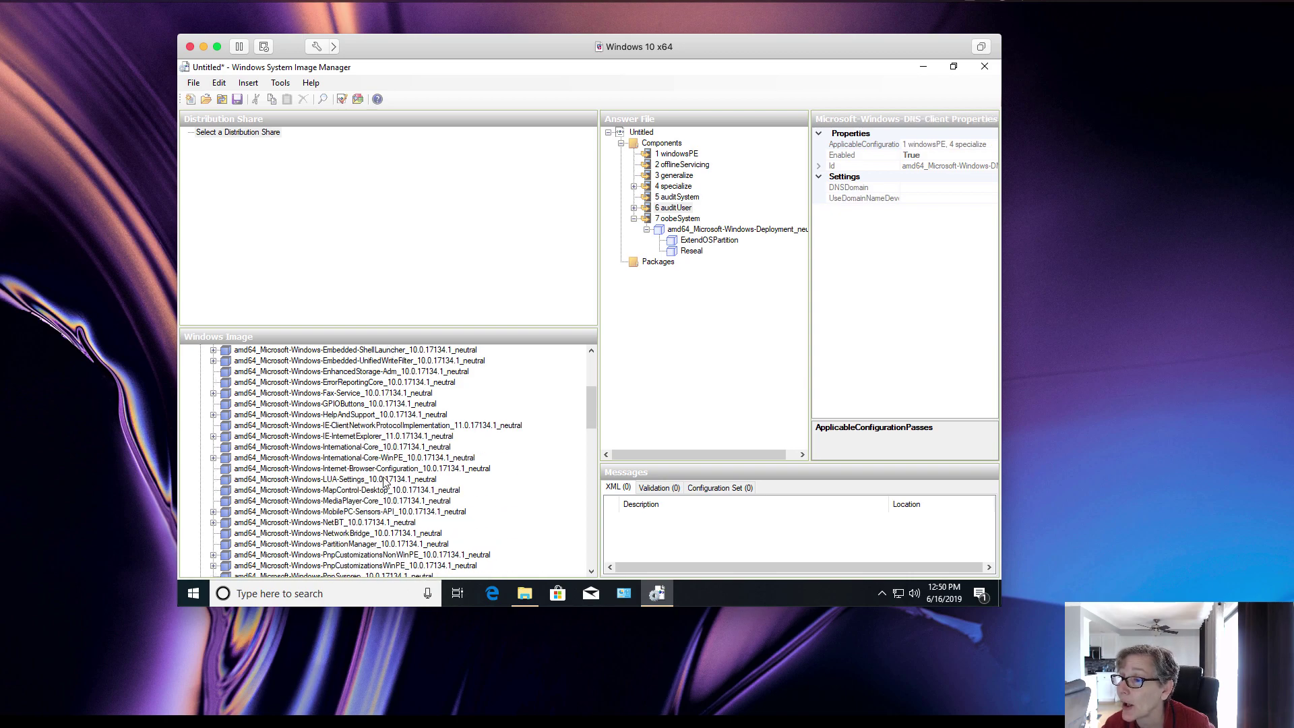
left_click(355, 438)
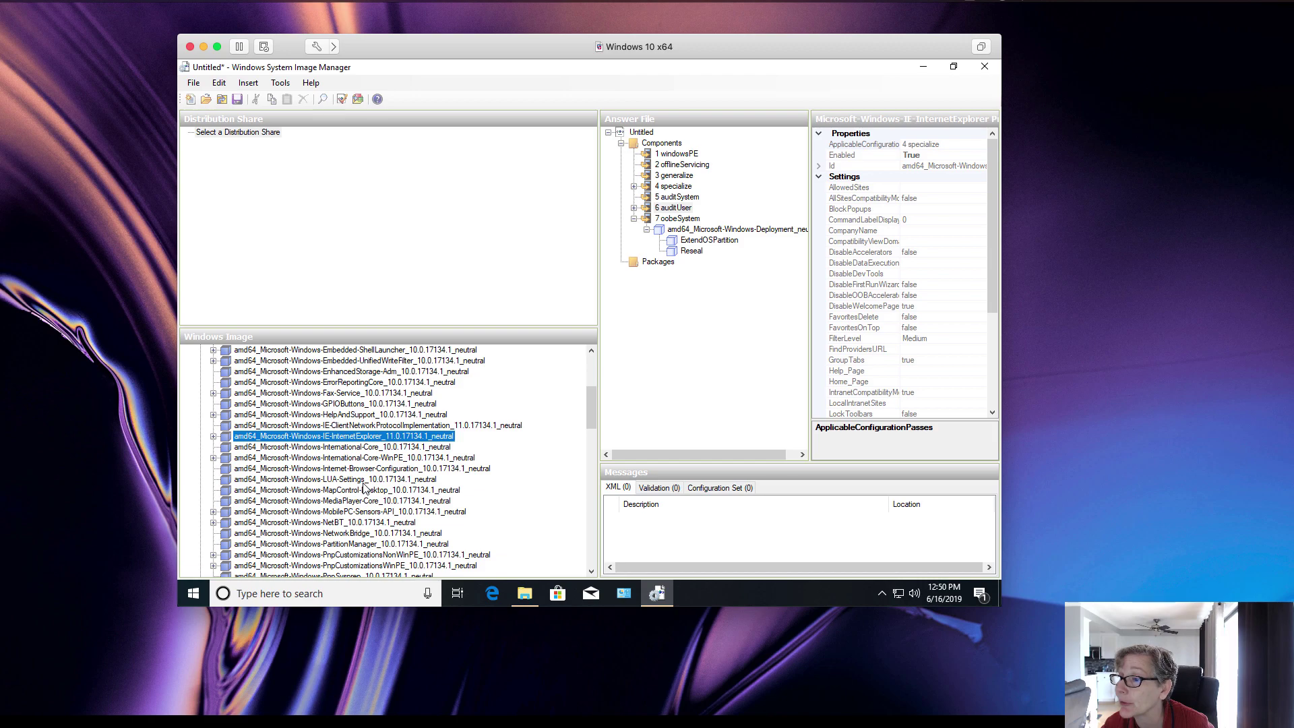
left_click(213, 437)
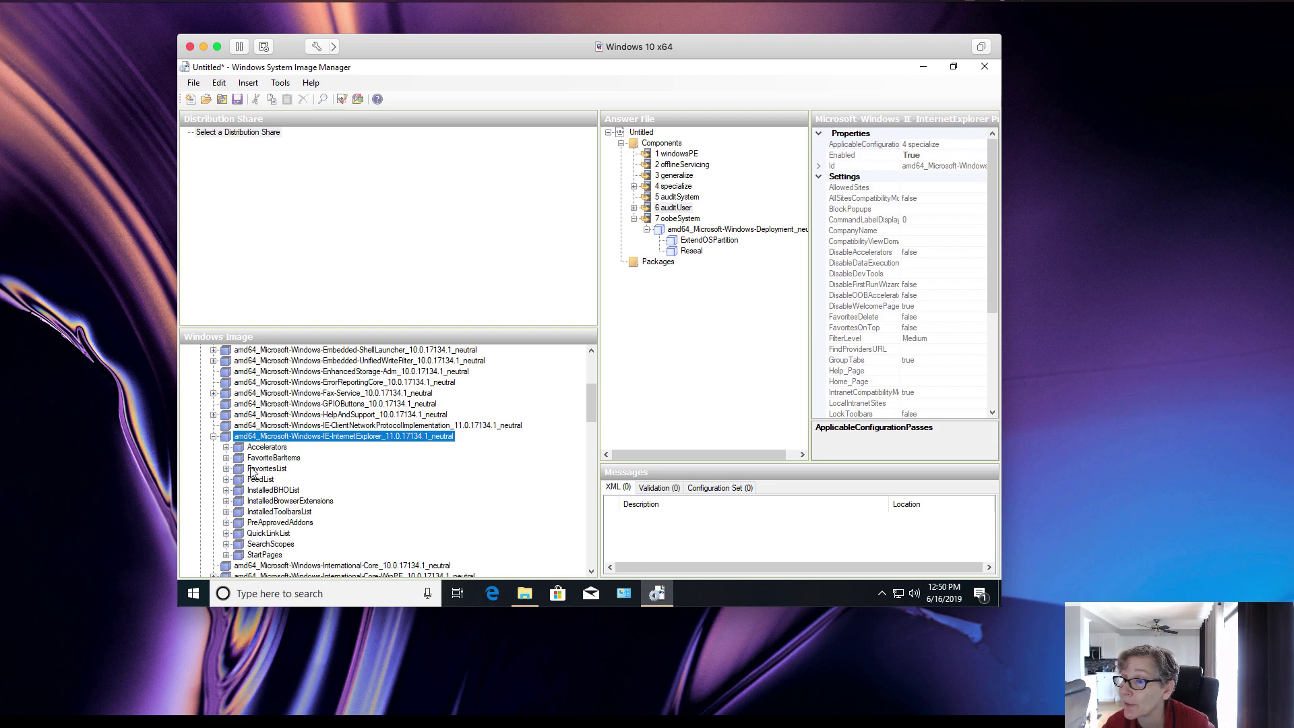
right_click(264, 438)
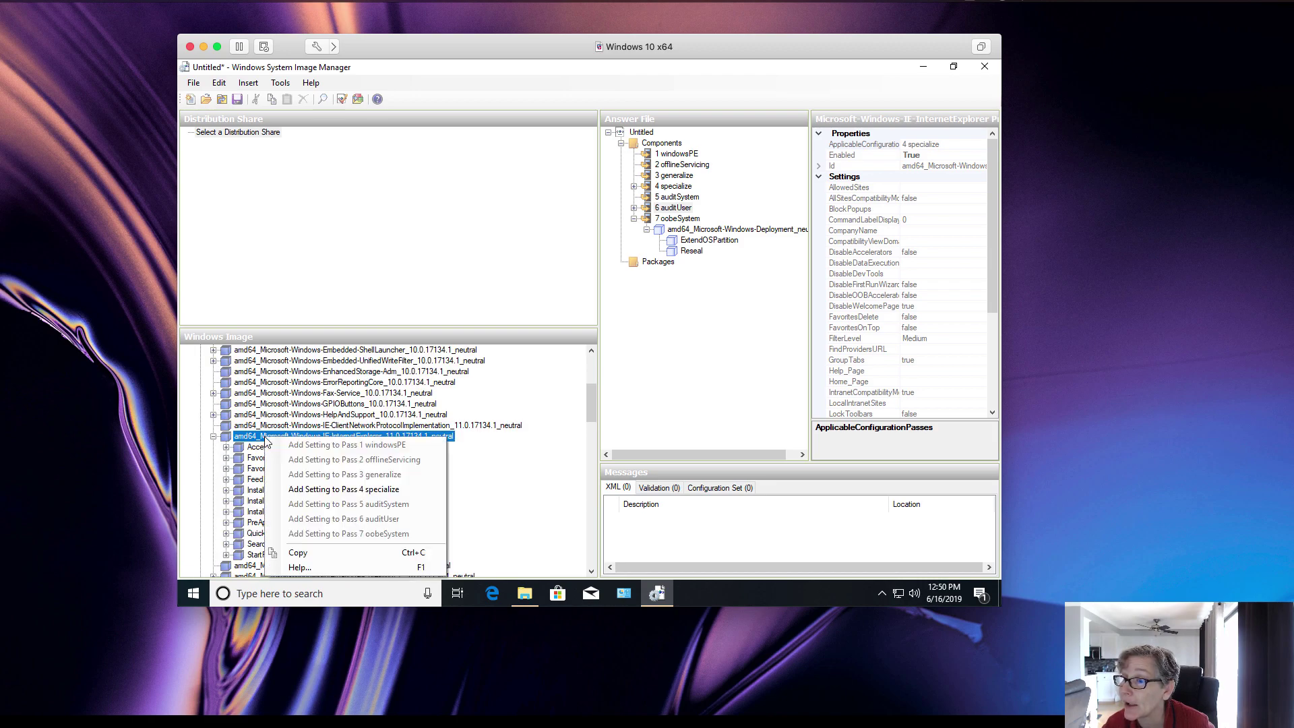
left_click(331, 490)
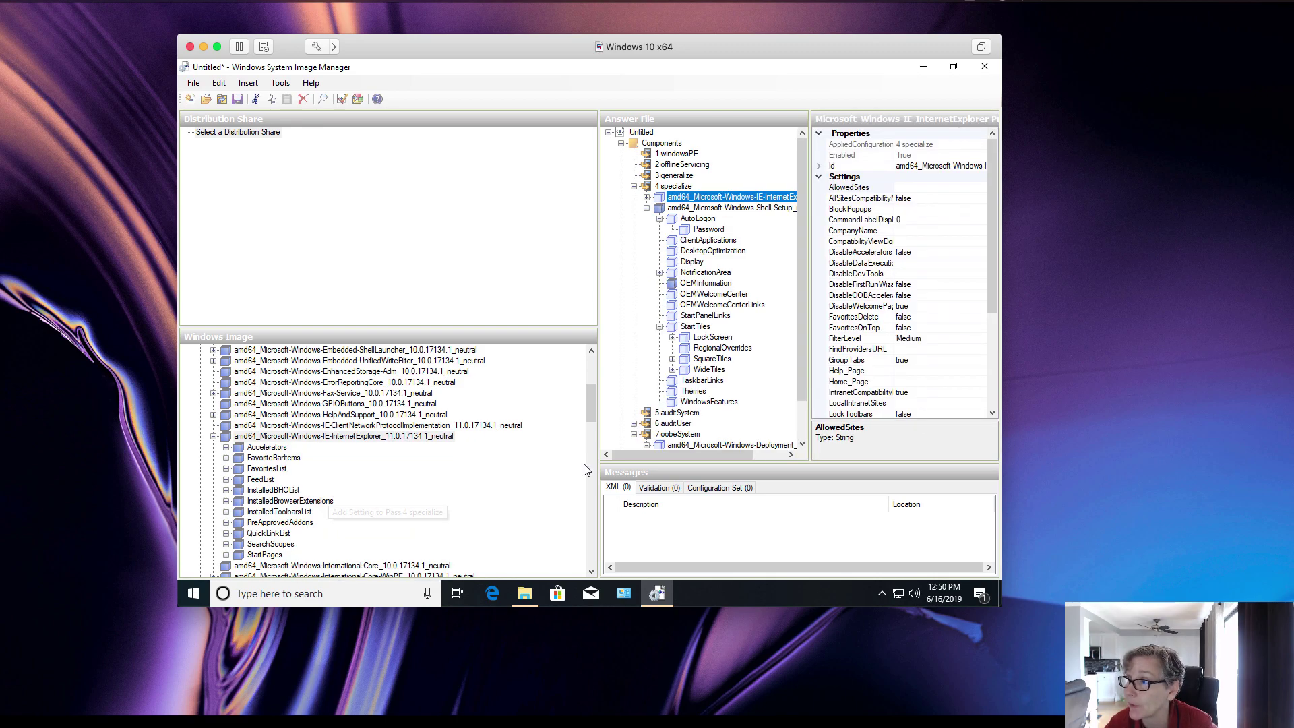
left_click(647, 197)
left_click(634, 186)
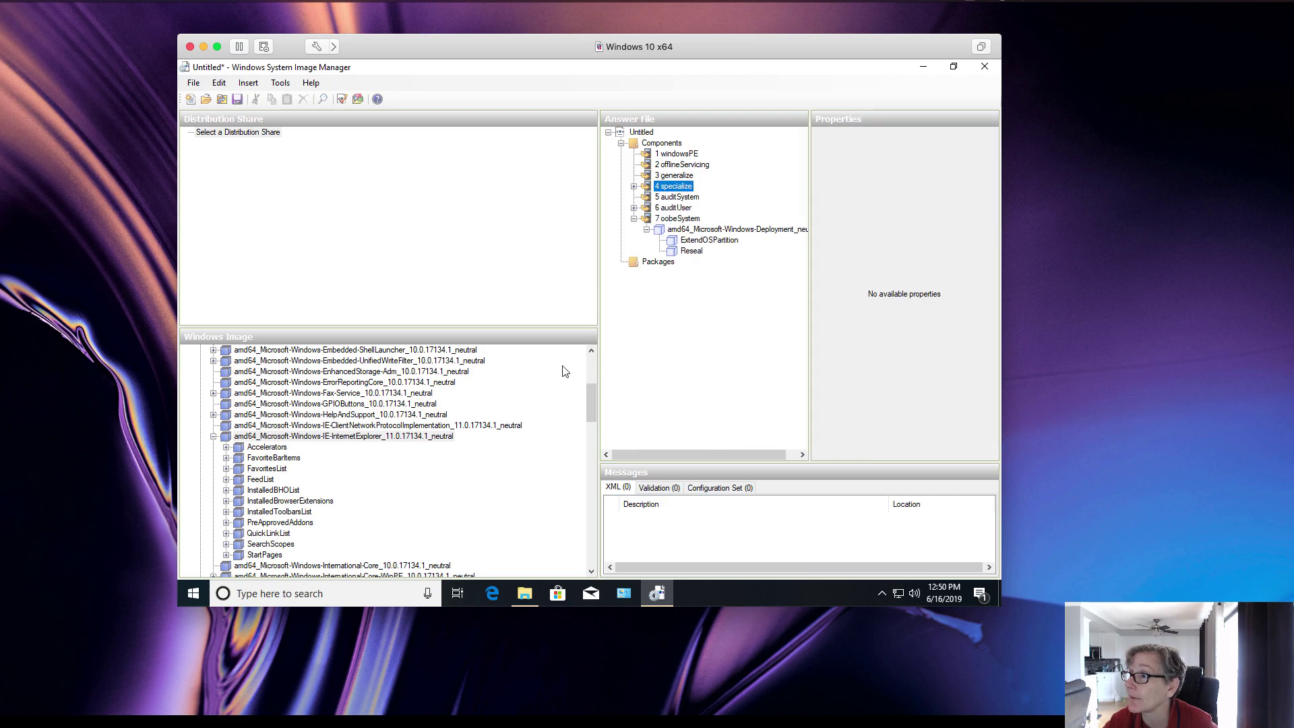
left_click(213, 436)
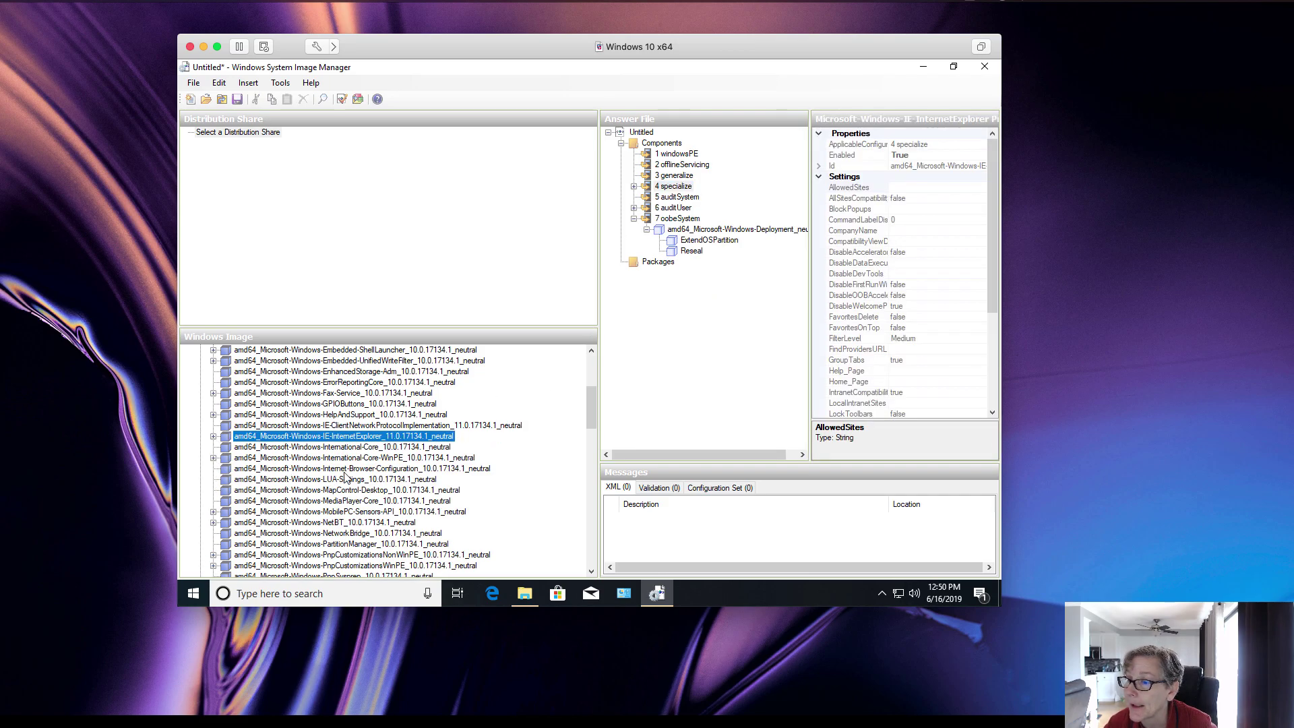
- Examine the PartitionManager properties and look through the remaining amd64 and wow64 components of the Windows image
scroll(345, 477, "down", 2)
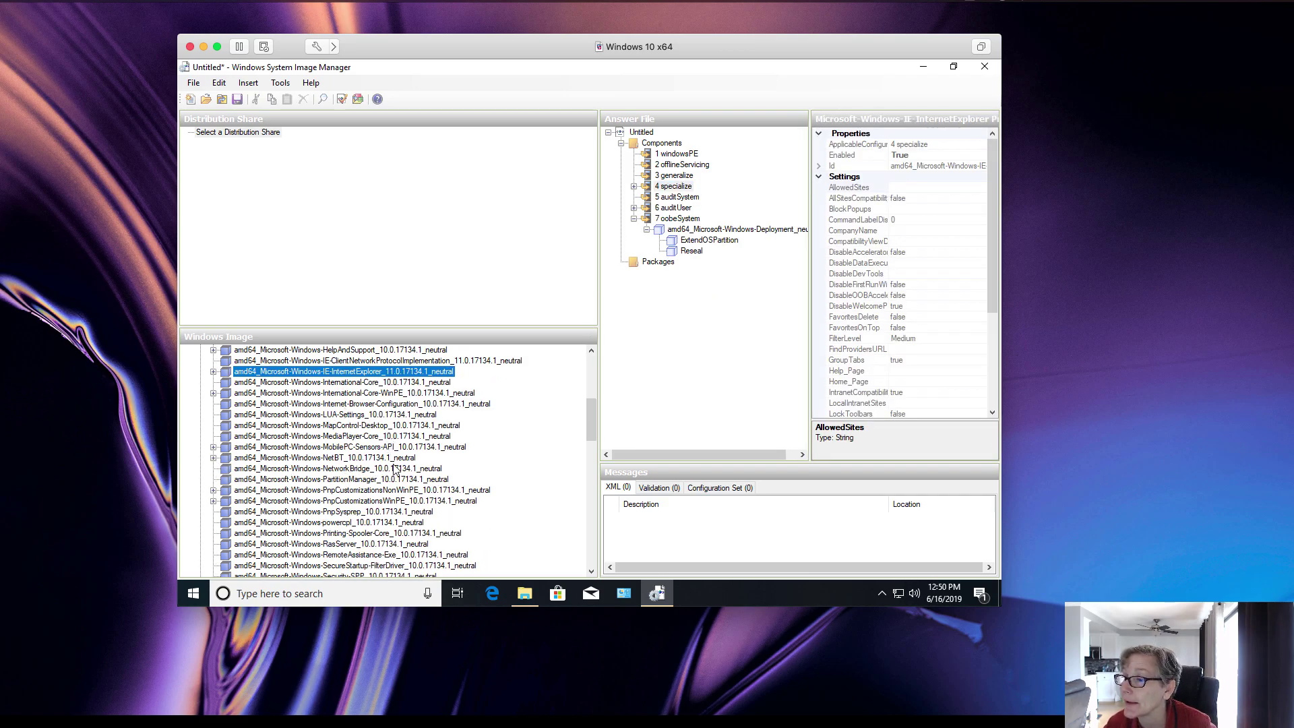
scroll(396, 469, "down", 2)
left_click(346, 417)
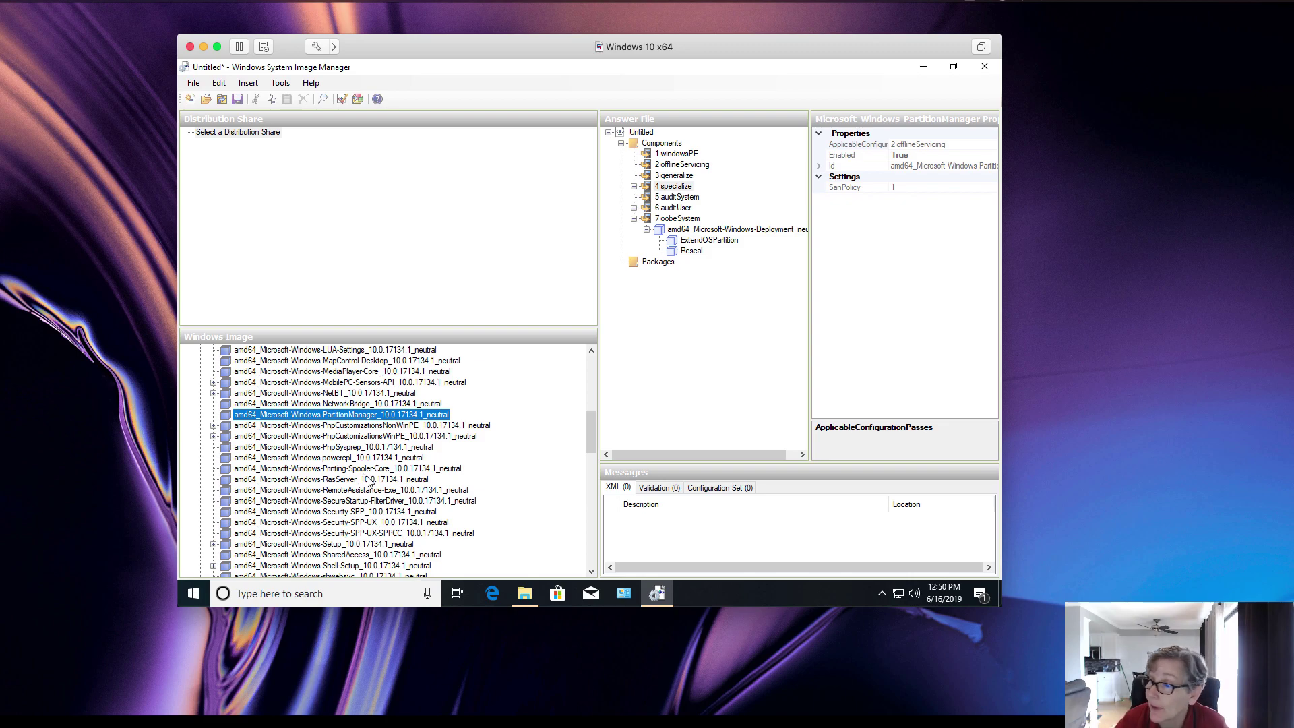
scroll(378, 492, "down", 4)
scroll(379, 494, "down", 2)
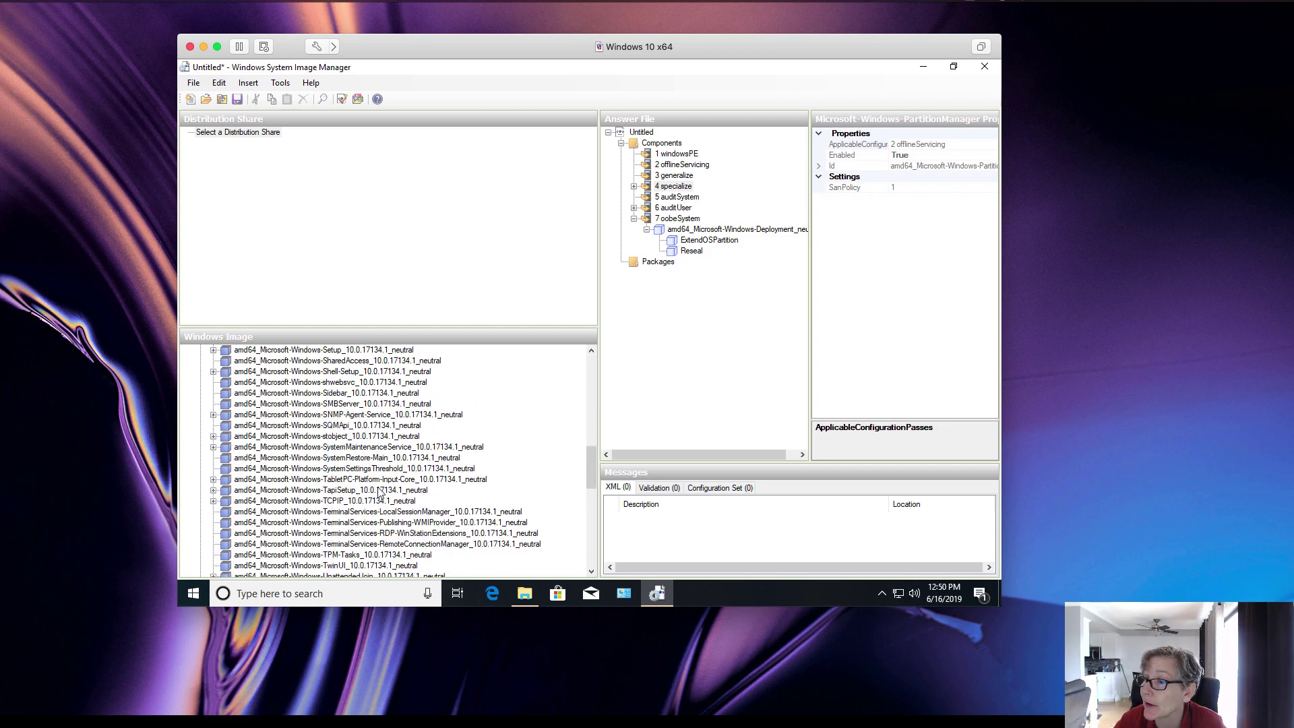
scroll(375, 483, "down", 5)
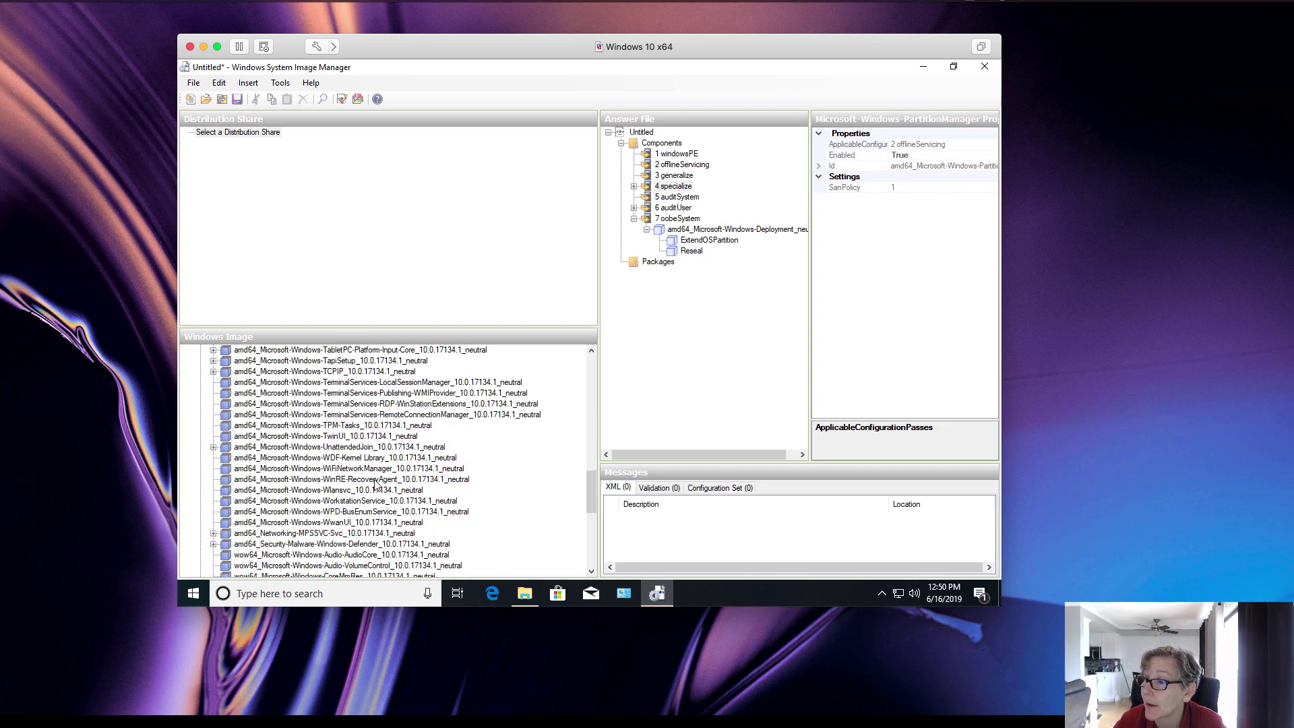
scroll(378, 490, "down", 5)
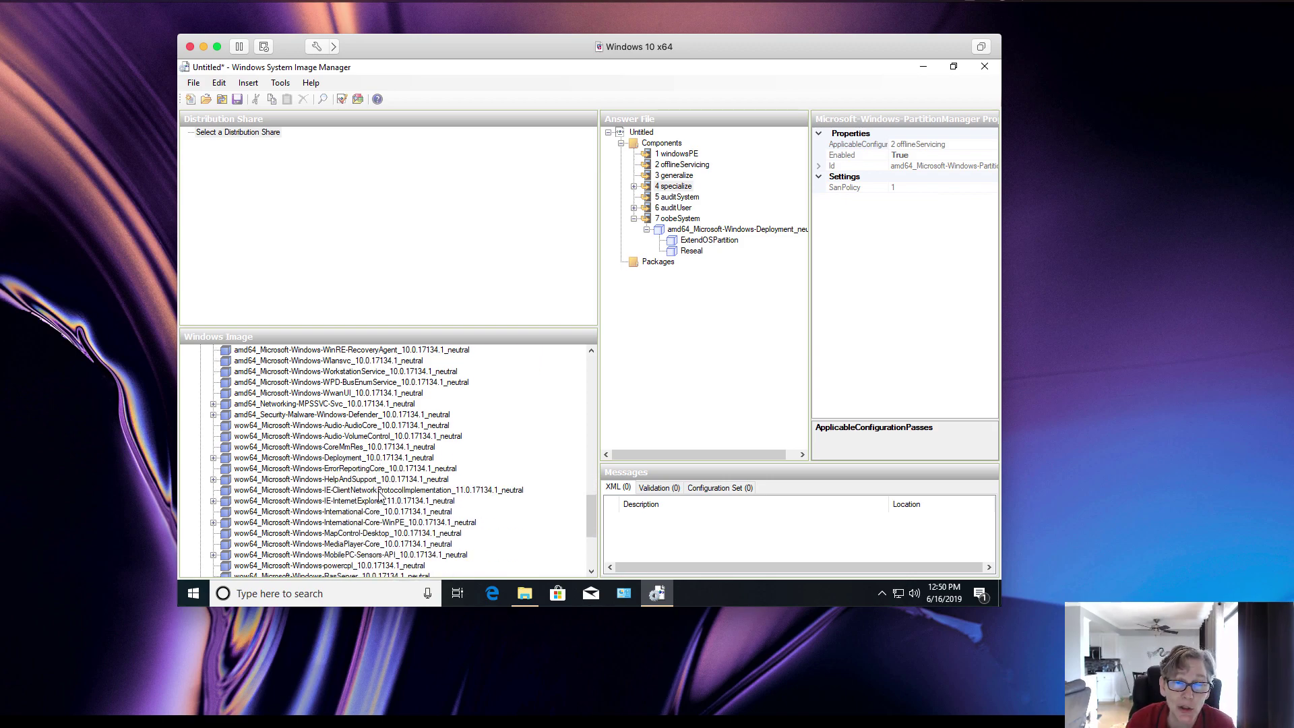
scroll(392, 547, "down", 4)
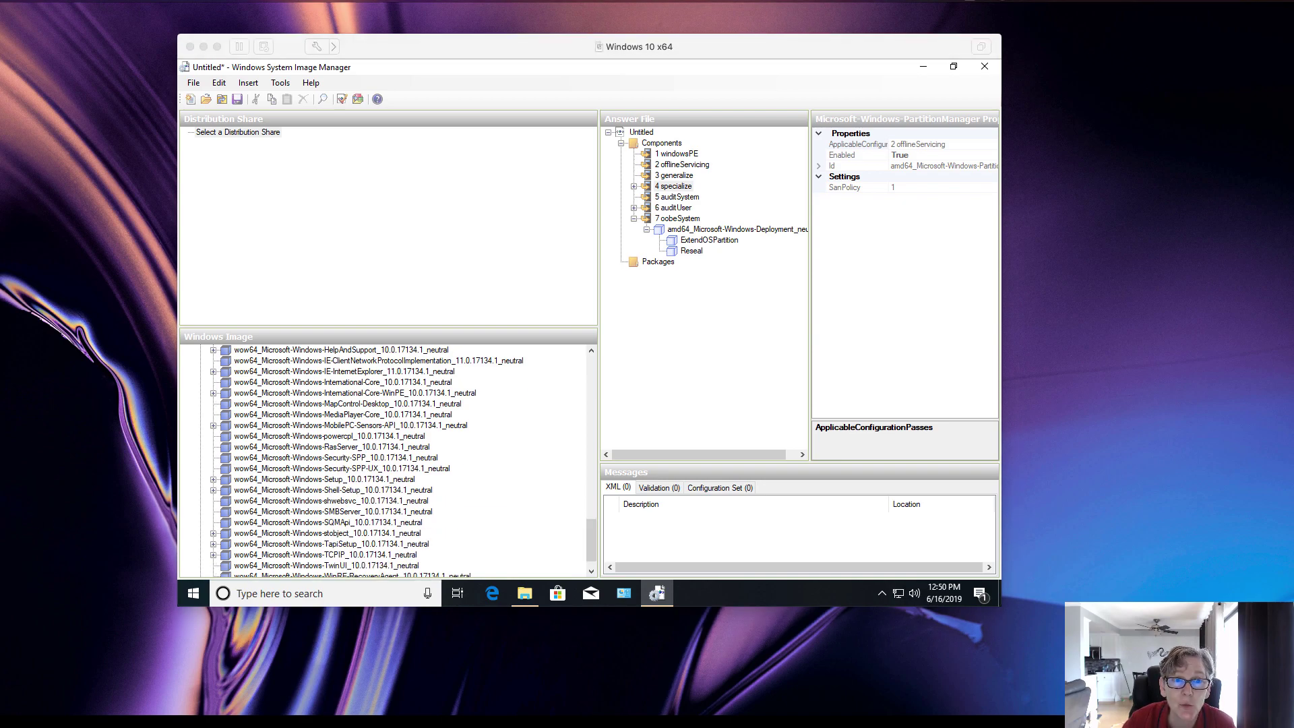
- Save the answer file as Untitled.xml in the win10 folder on Local Disk (C:)
left_click(194, 83)
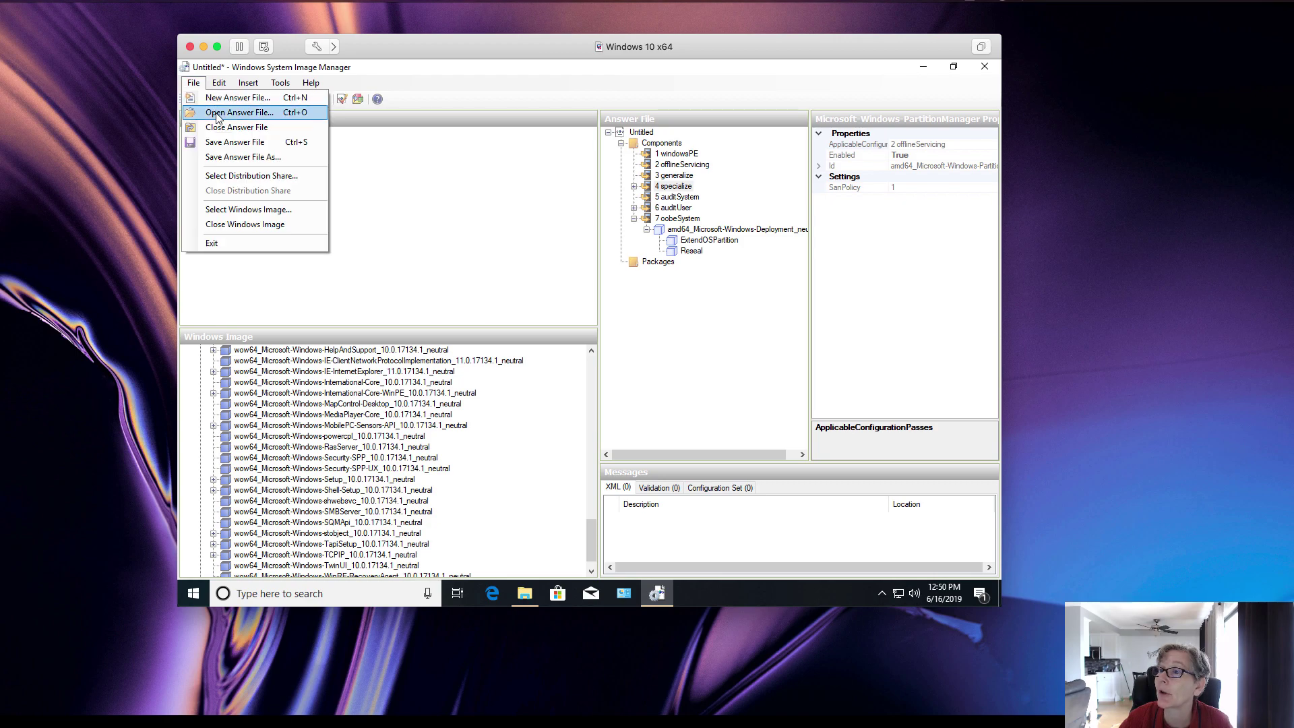
left_click(226, 143)
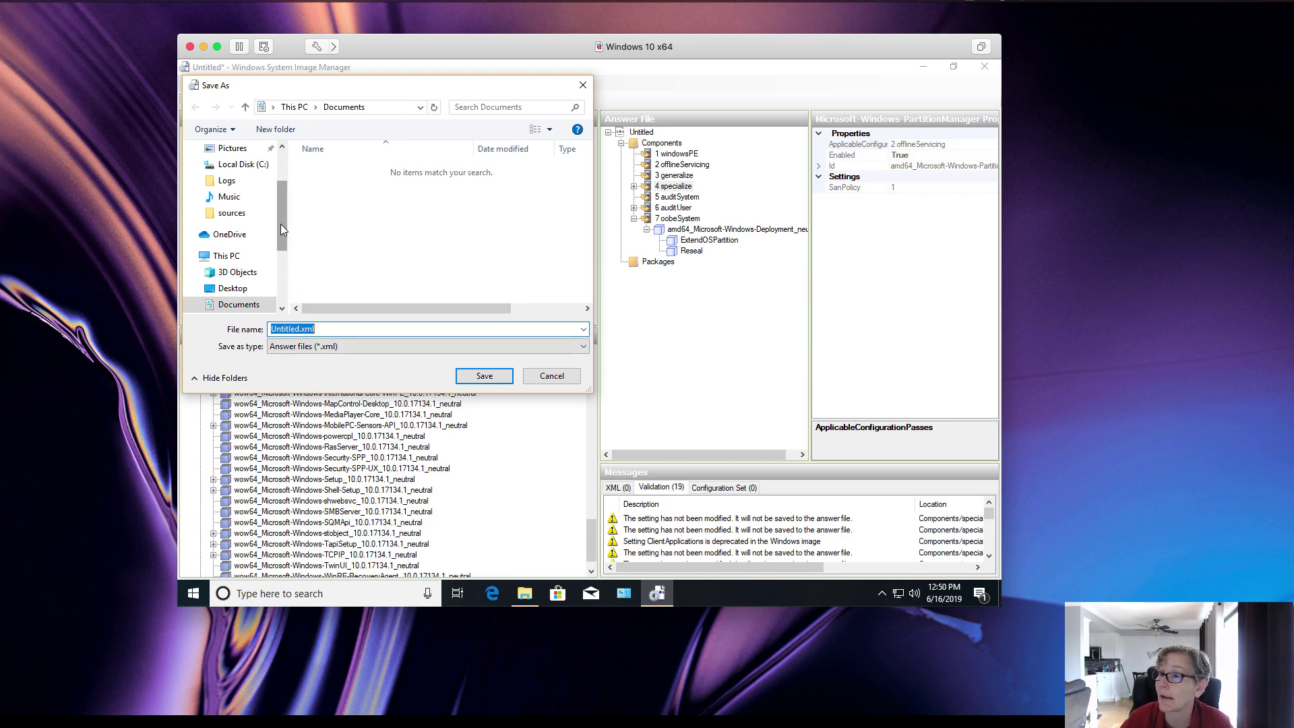
left_click_drag(281, 224, 276, 277)
left_click(252, 263)
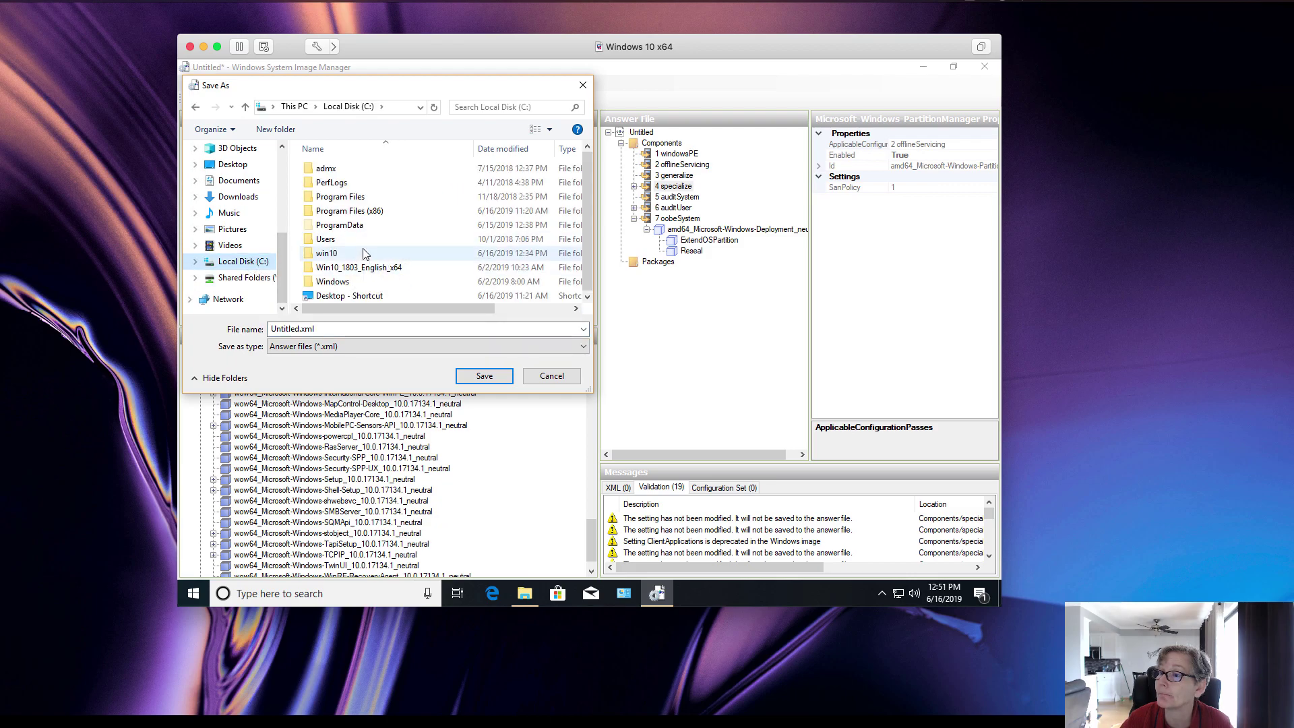
double_click(346, 252)
left_click(484, 376)
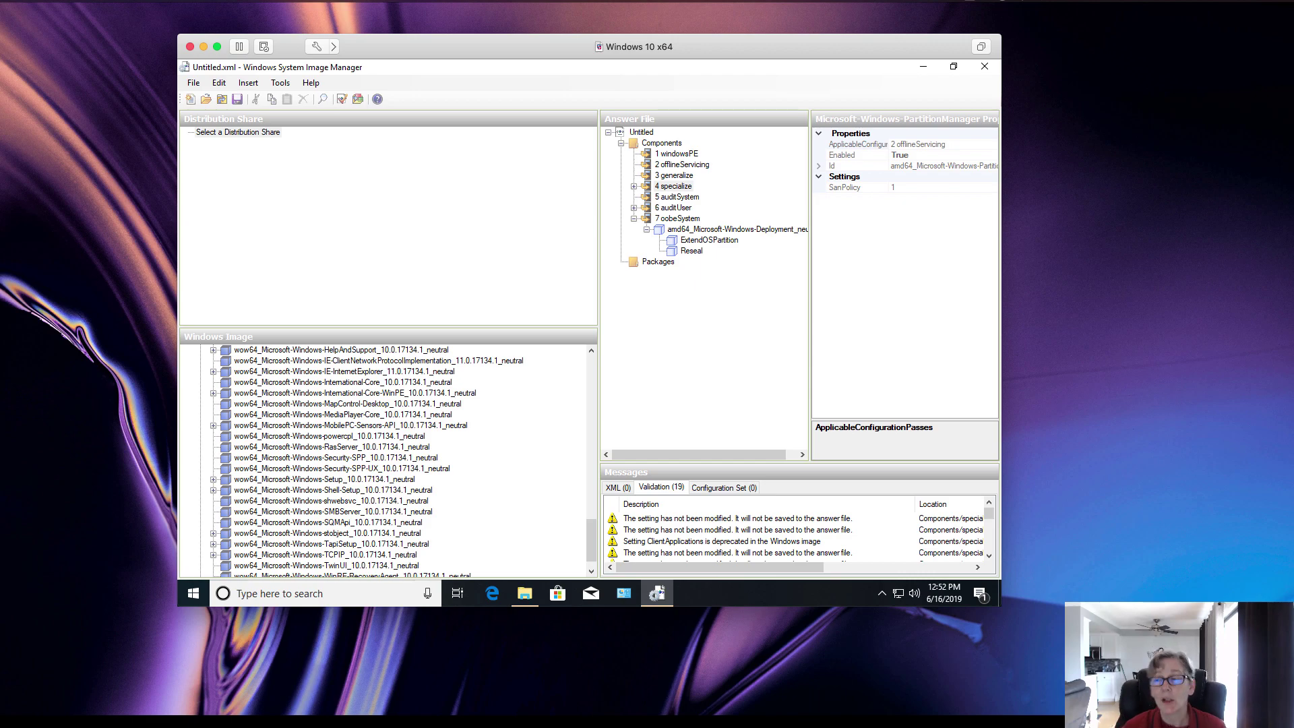
- Close Windows System Image Manager and open the win10 folder on Local Disk (C:) in File Explorer
left_click(635, 219)
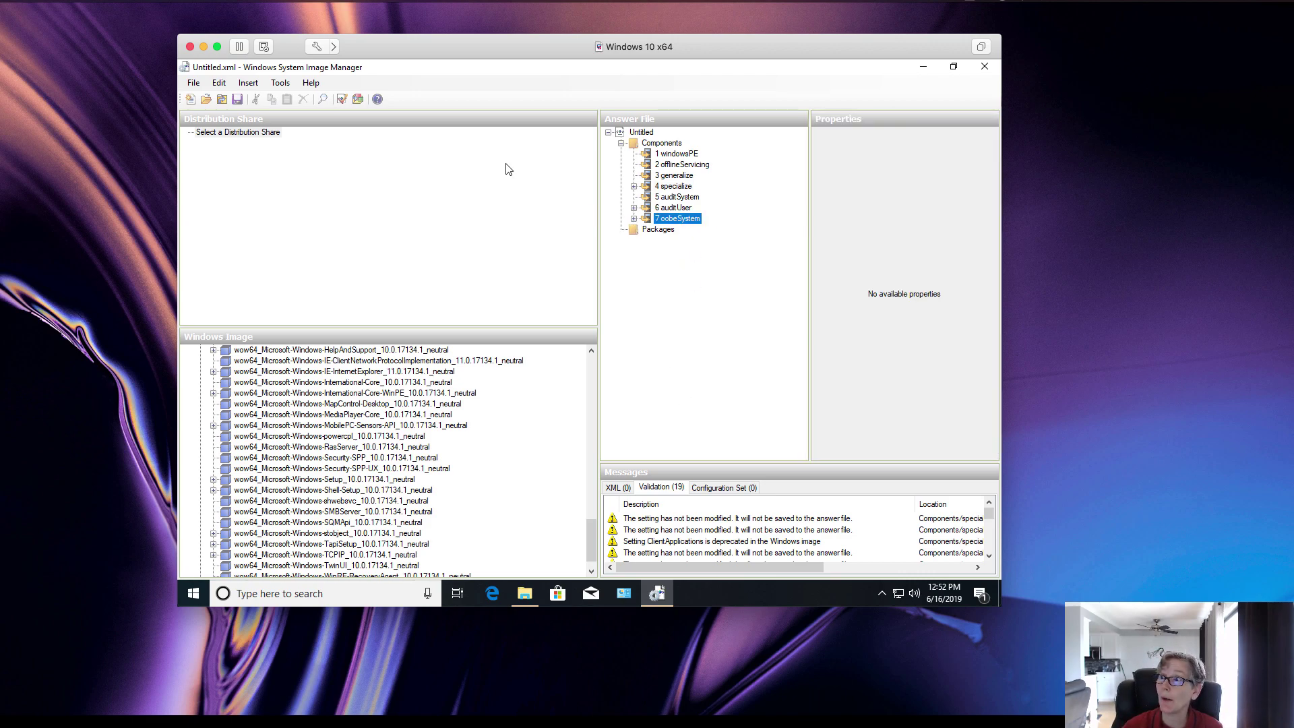
left_click(986, 66)
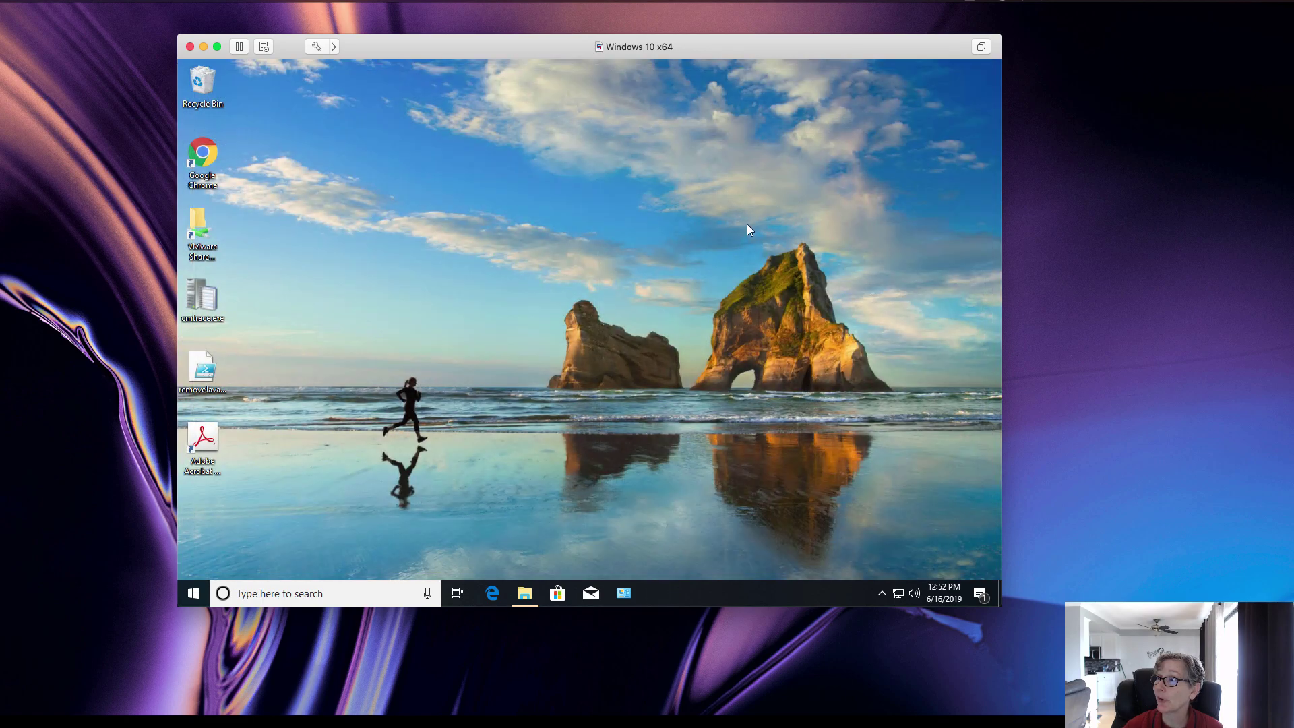
left_click(538, 584)
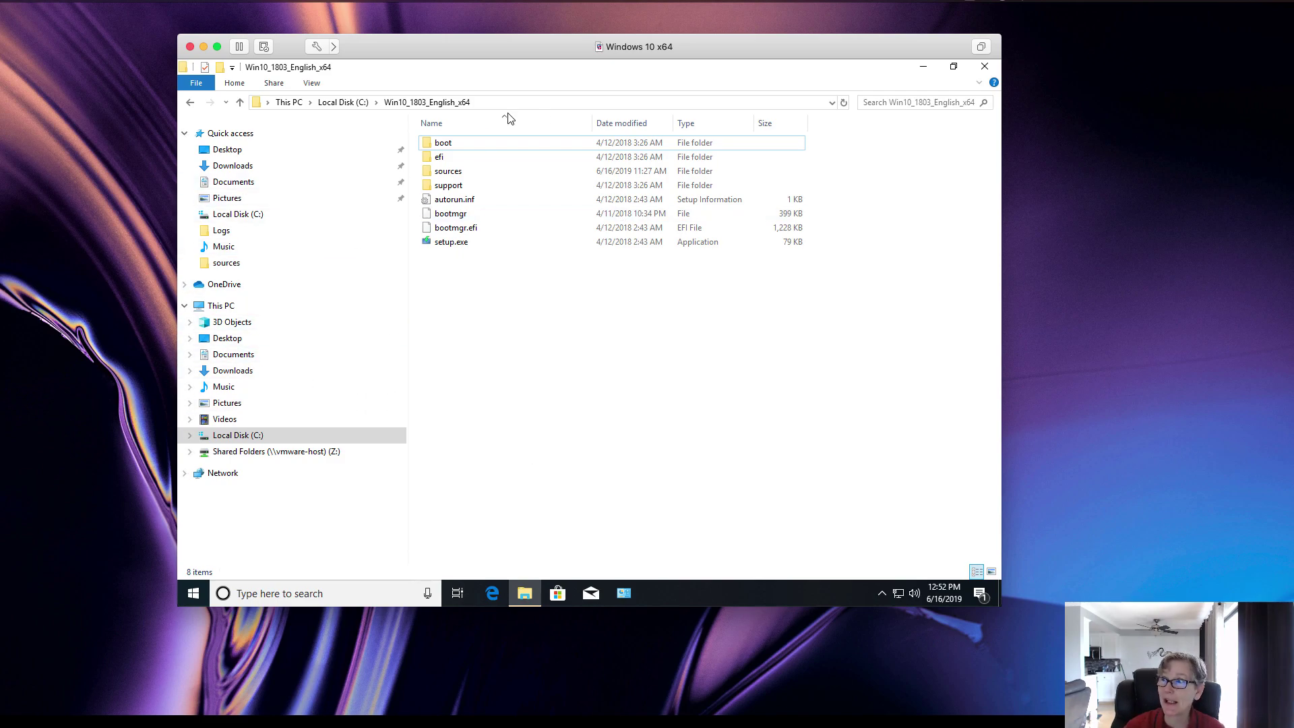
left_click(312, 437)
double_click(448, 228)
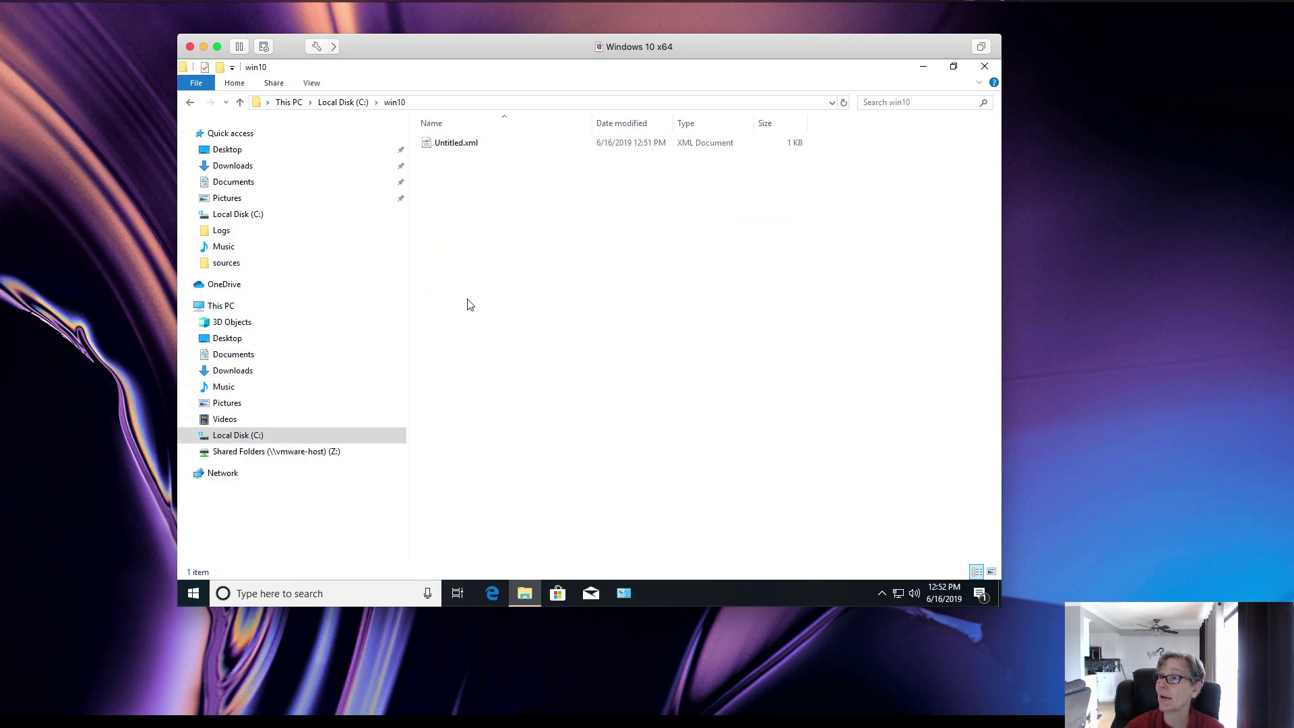